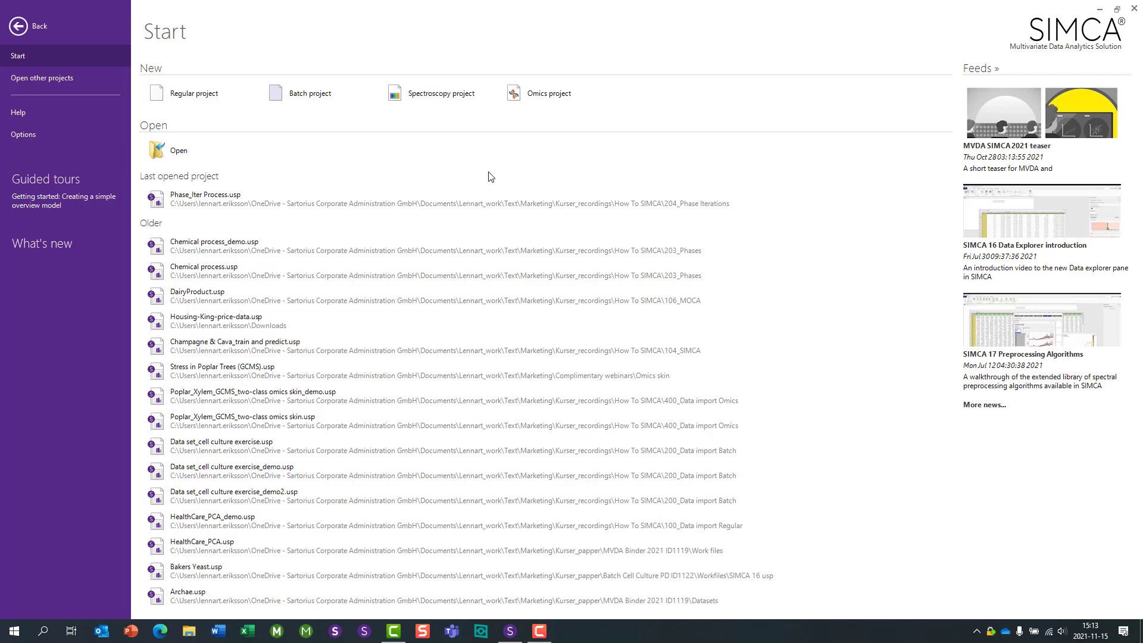
Step: Create a batch project and load the Training set and Prediction set worksheets of Phase_Iter Process.xlsb as separate sheets
left_click(331, 102)
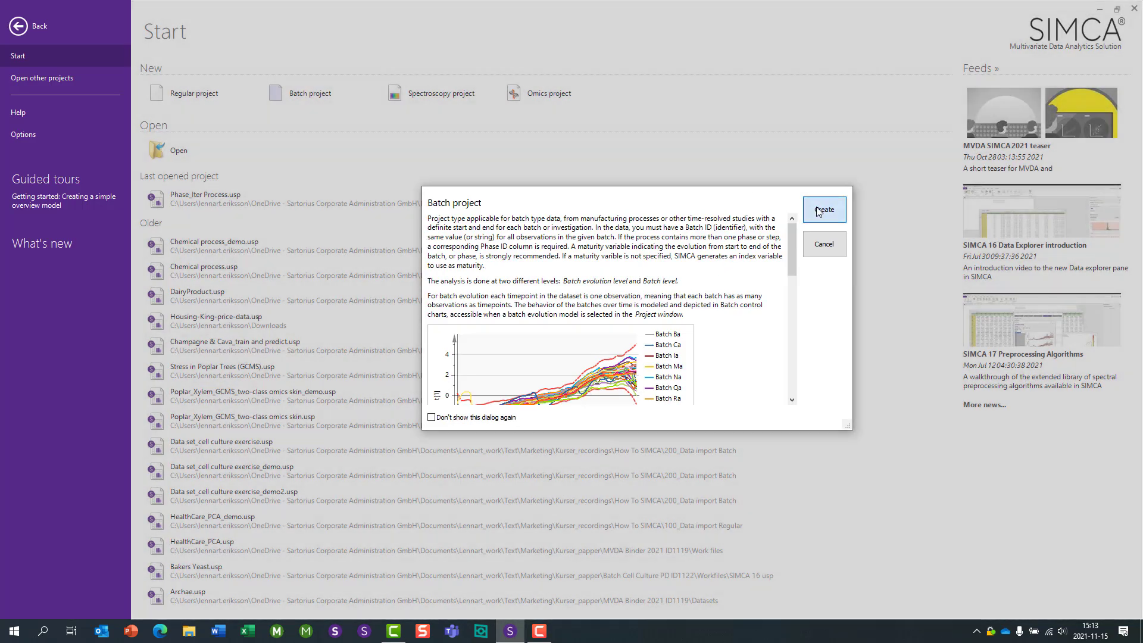
left_click(820, 212)
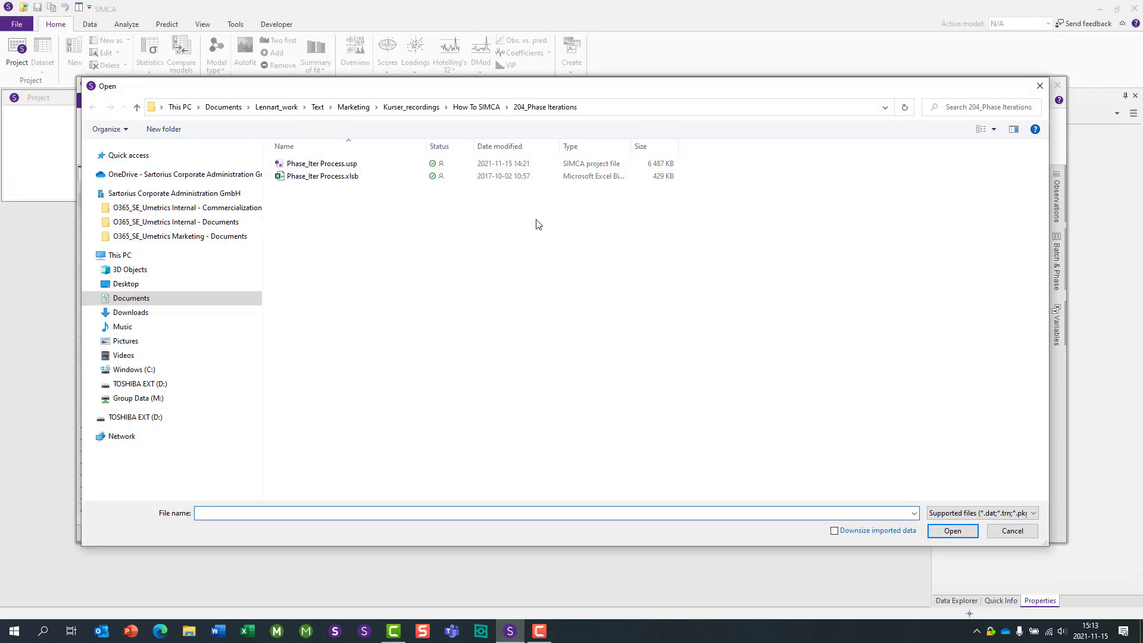
left_click(342, 179)
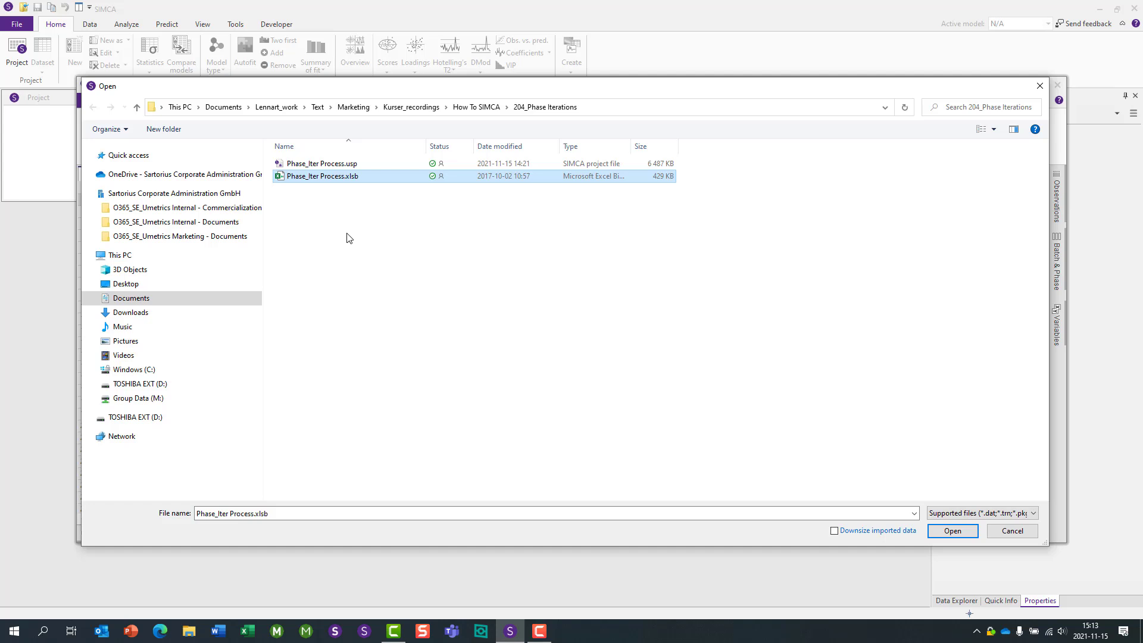
left_click(952, 530)
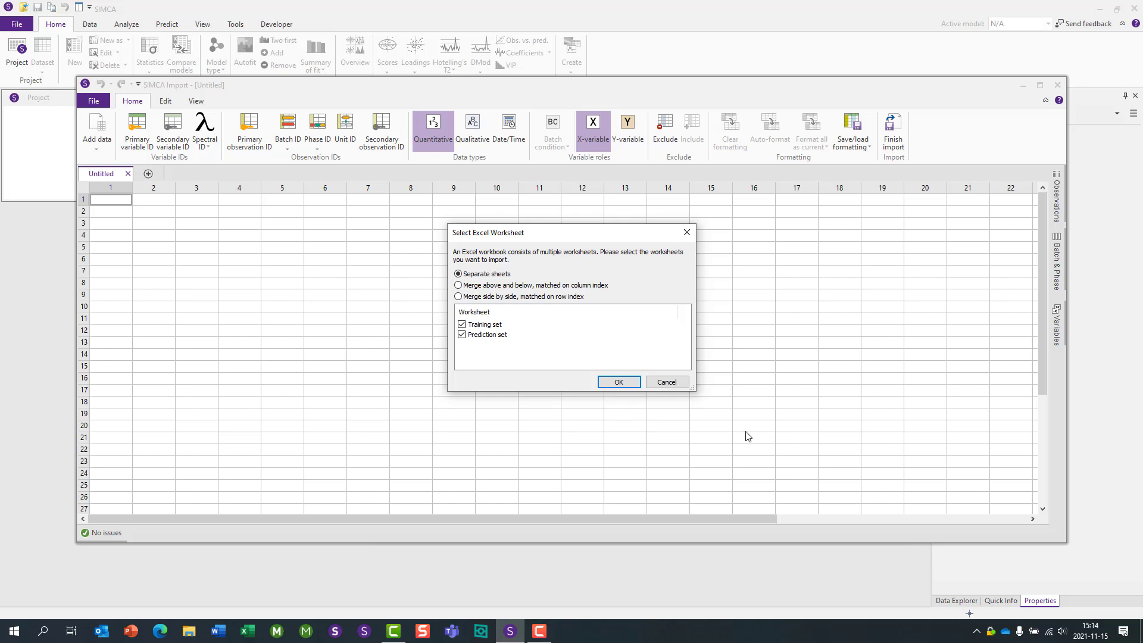
left_click(625, 384)
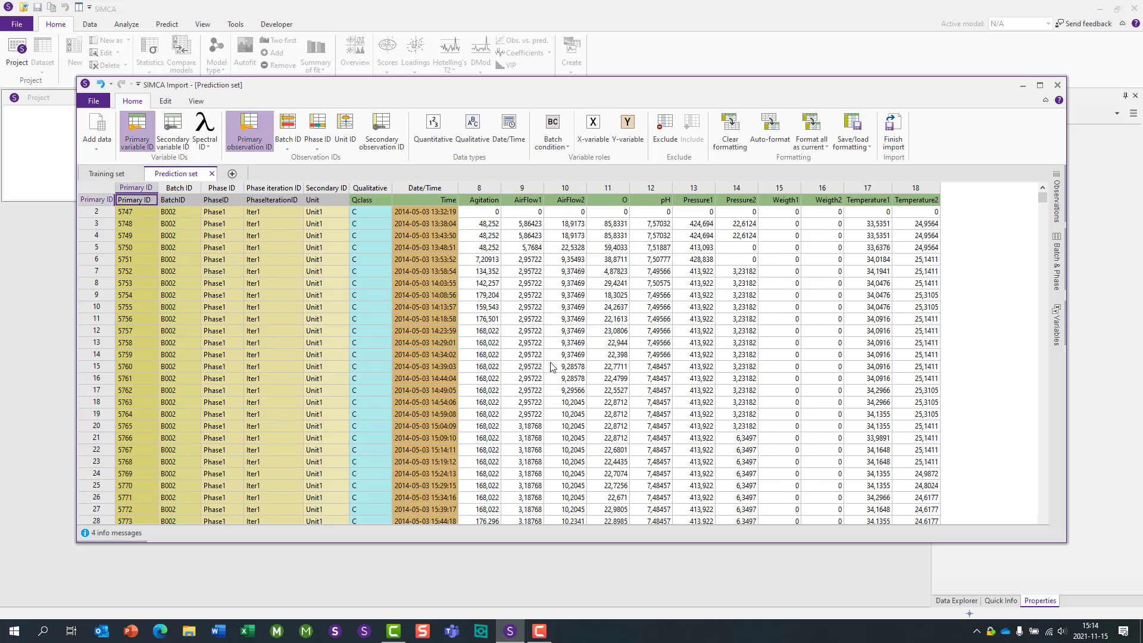
Step: In the Training set sheet, define the Qclass column as a qualitative batch condition and Y-variable
left_click(132, 180)
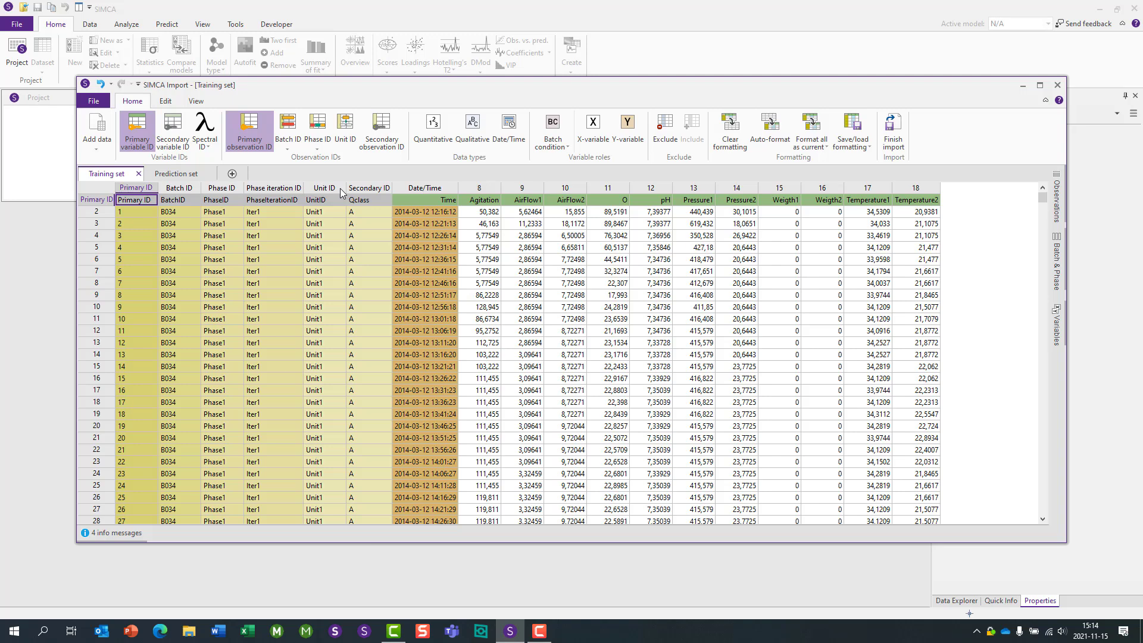
left_click(318, 144)
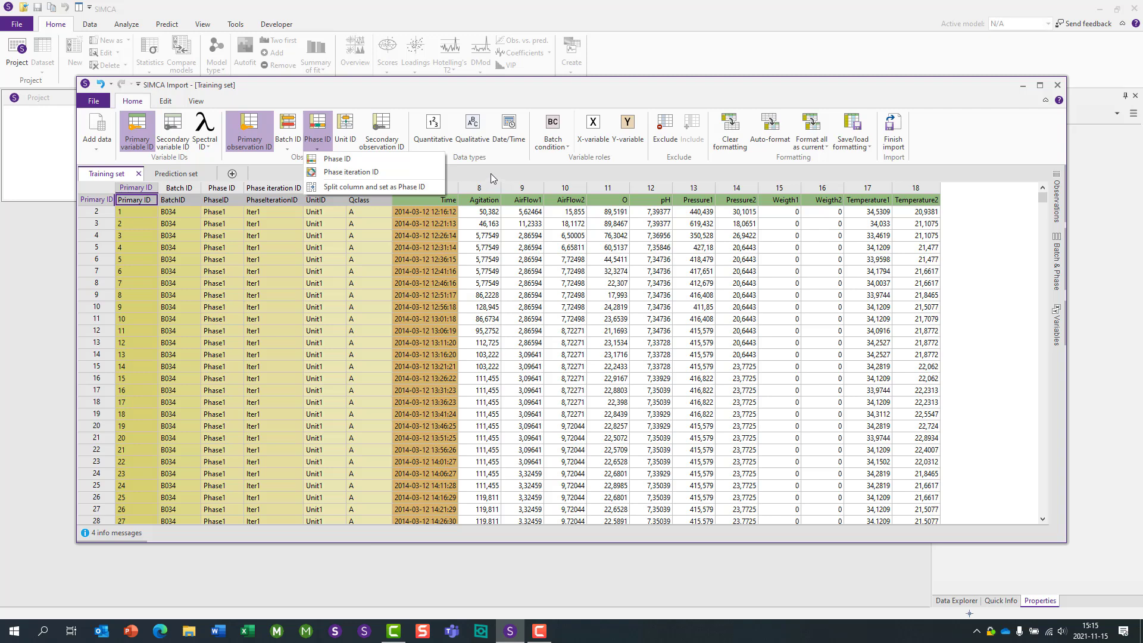
left_click(491, 173)
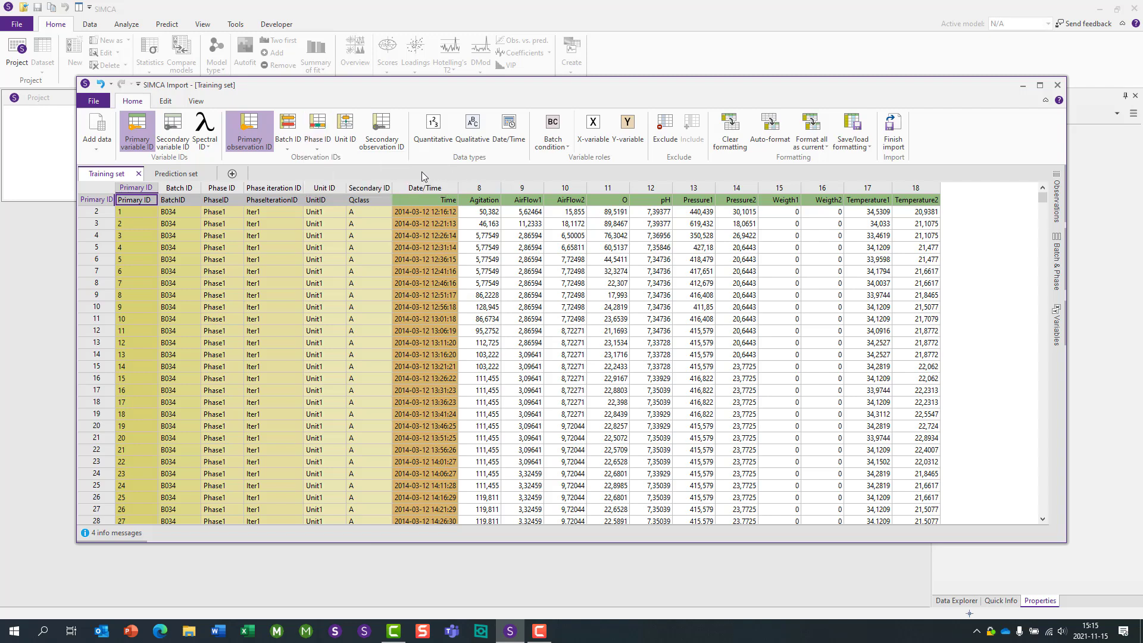
left_click(371, 189)
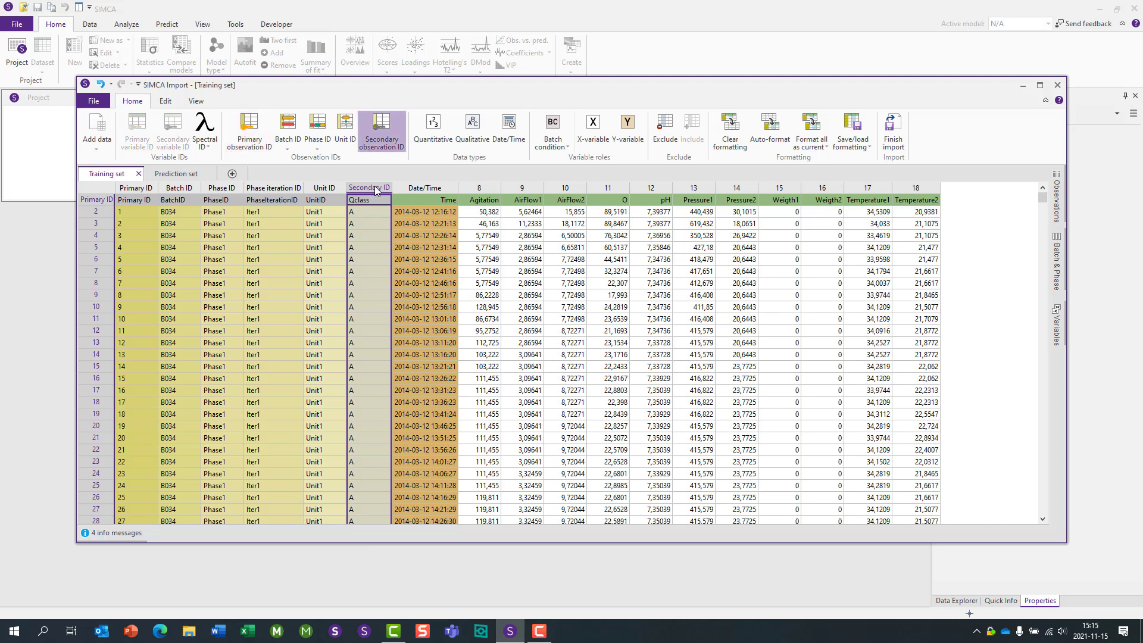
left_click(561, 152)
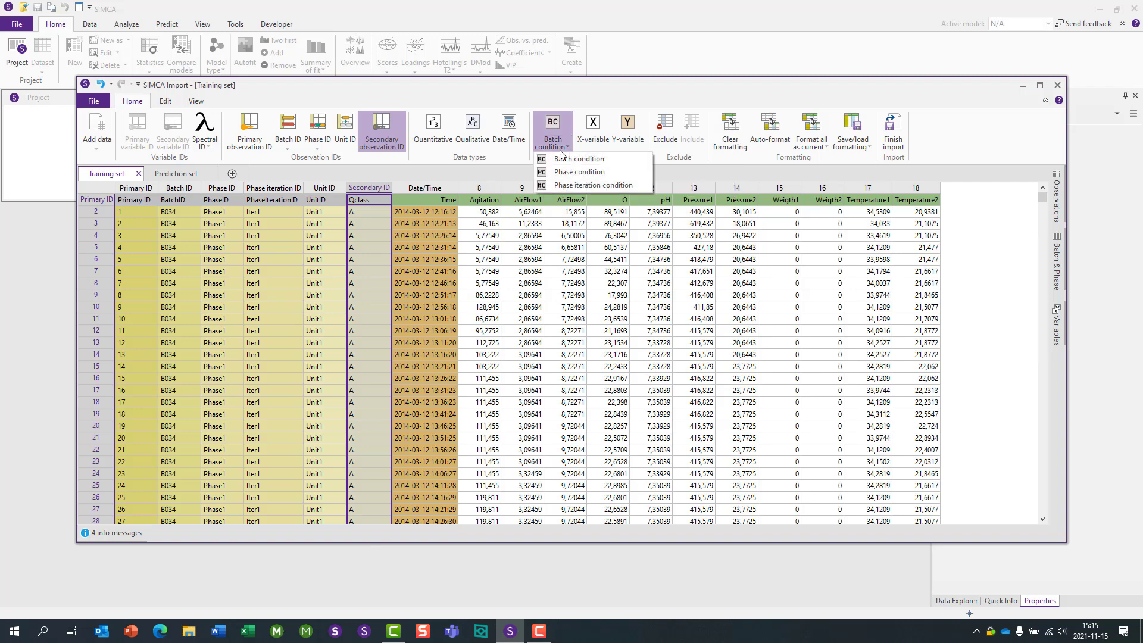
left_click(561, 159)
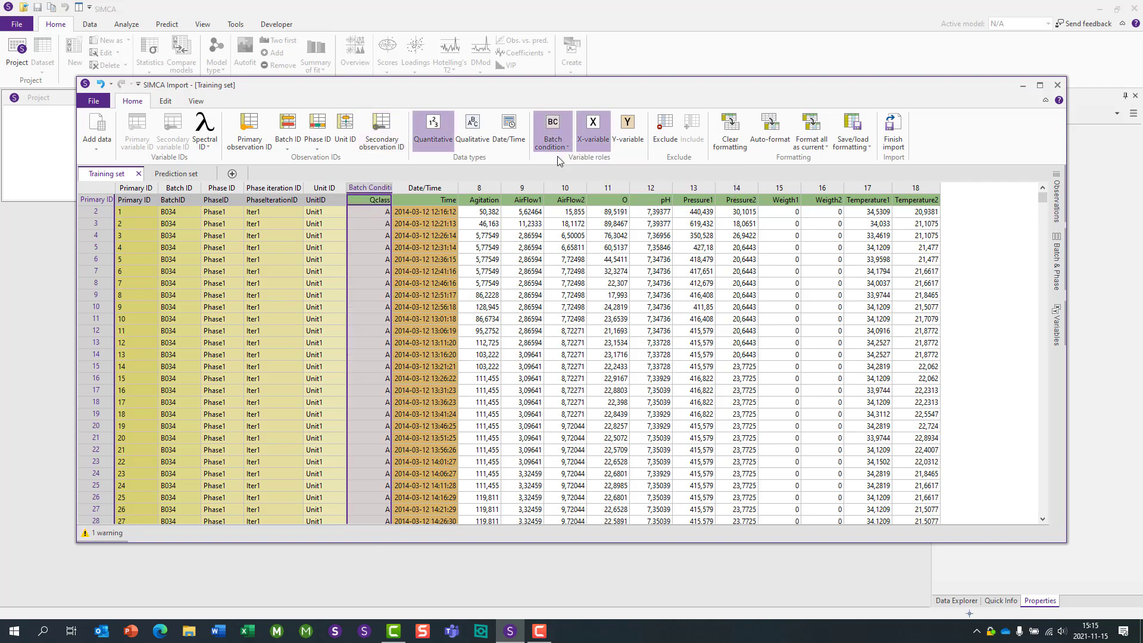
left_click(474, 142)
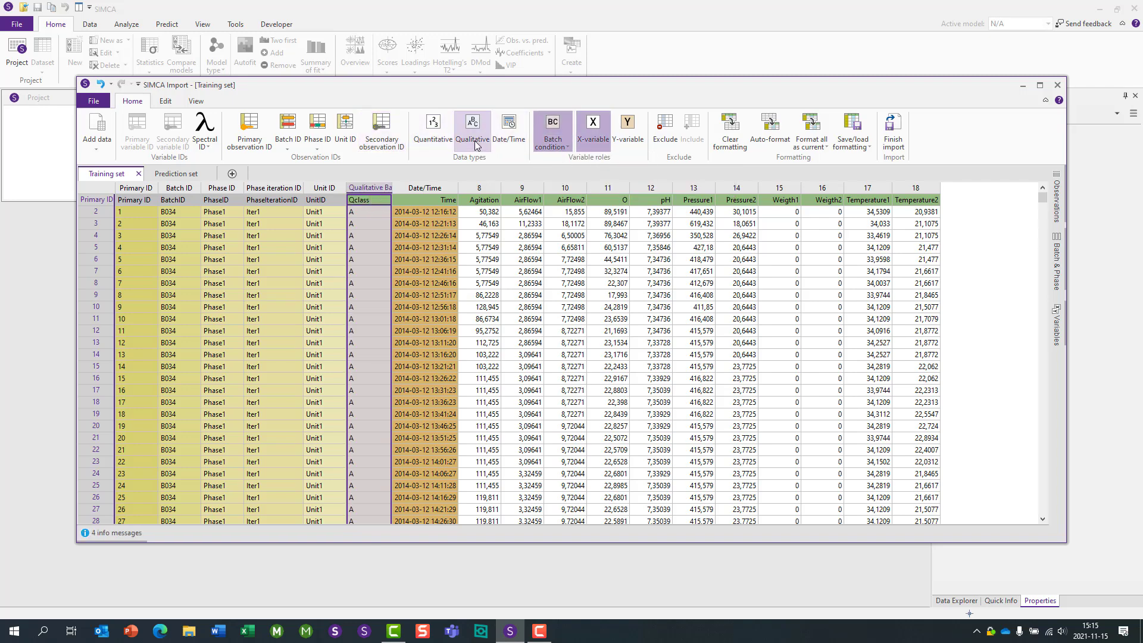
left_click(636, 152)
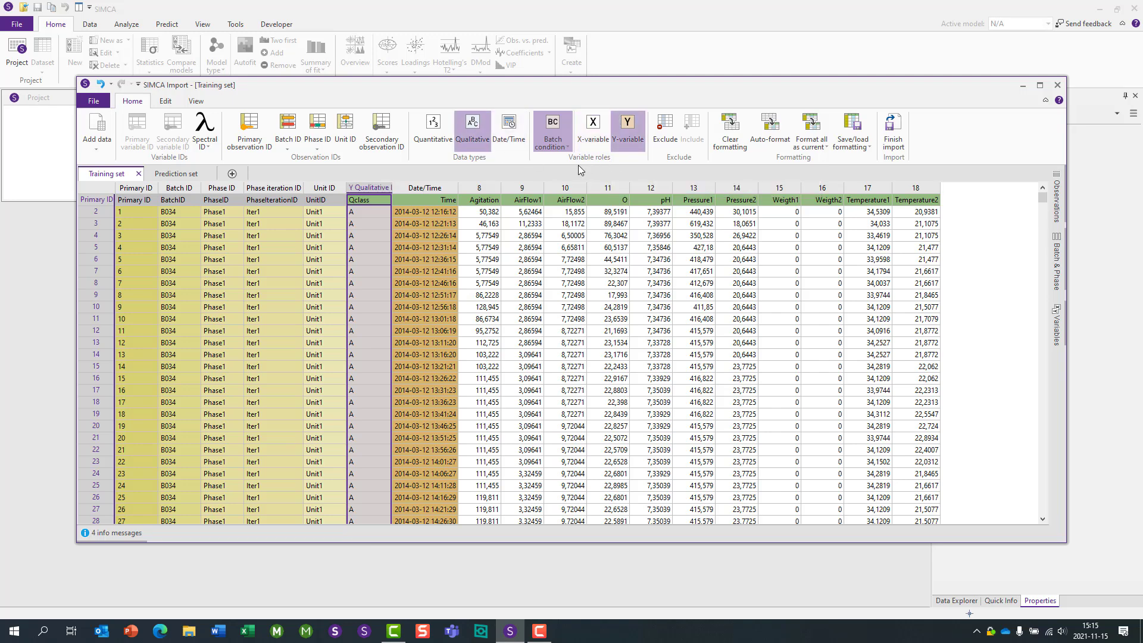
Step: Set the Training set's Time column to date/time stored in hours and make it a Y-variable
left_click(441, 187)
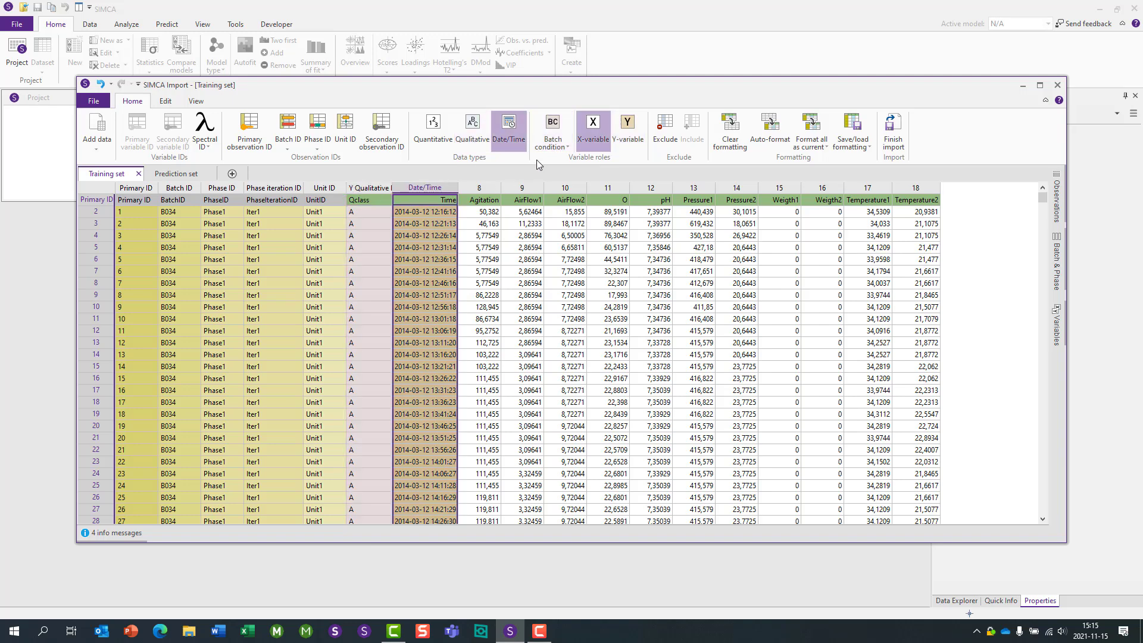
left_click(509, 146)
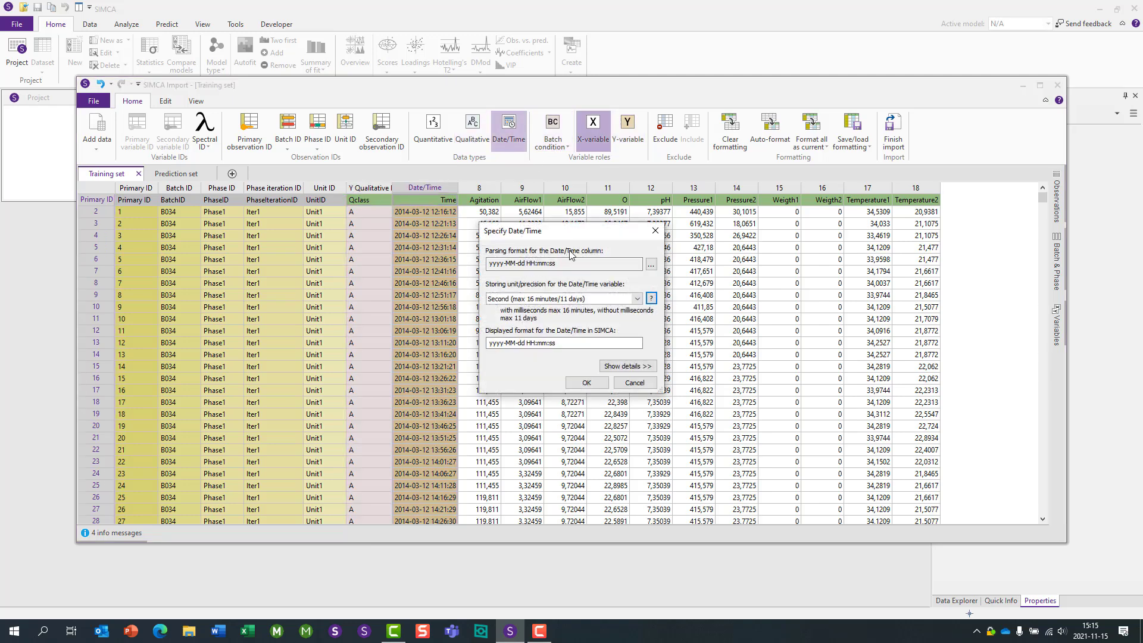
left_click(636, 299)
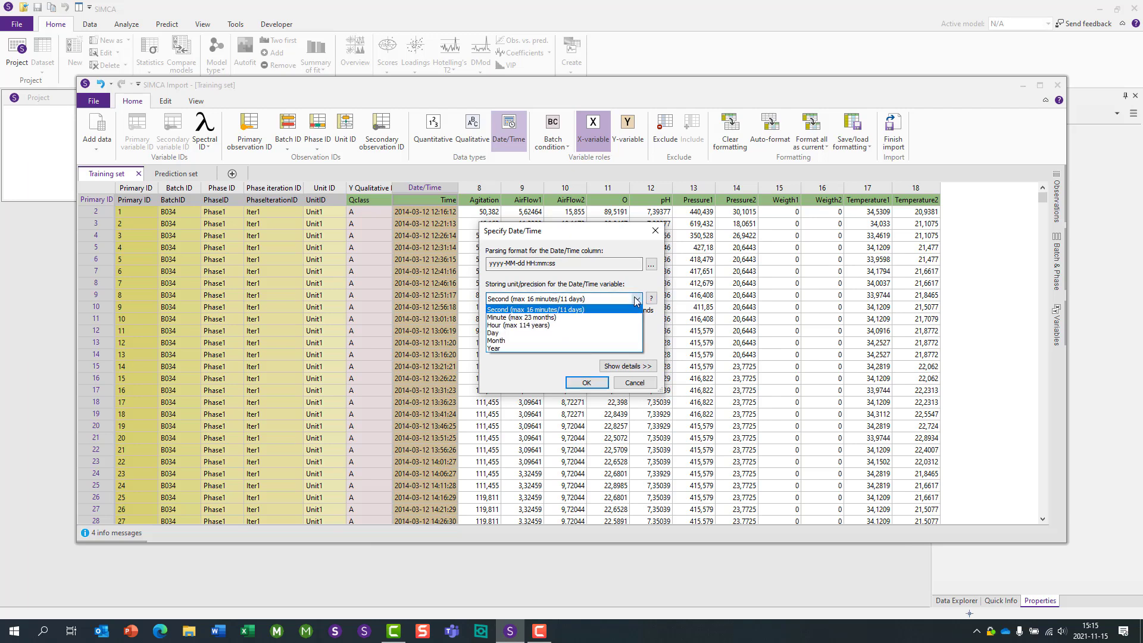
left_click(562, 325)
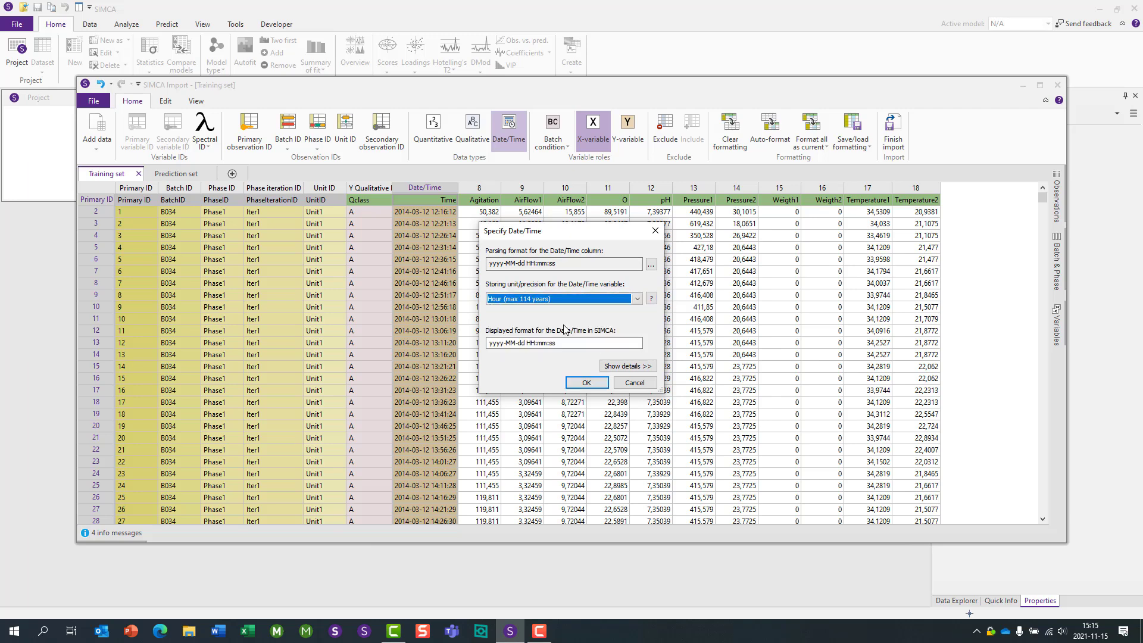
left_click(586, 382)
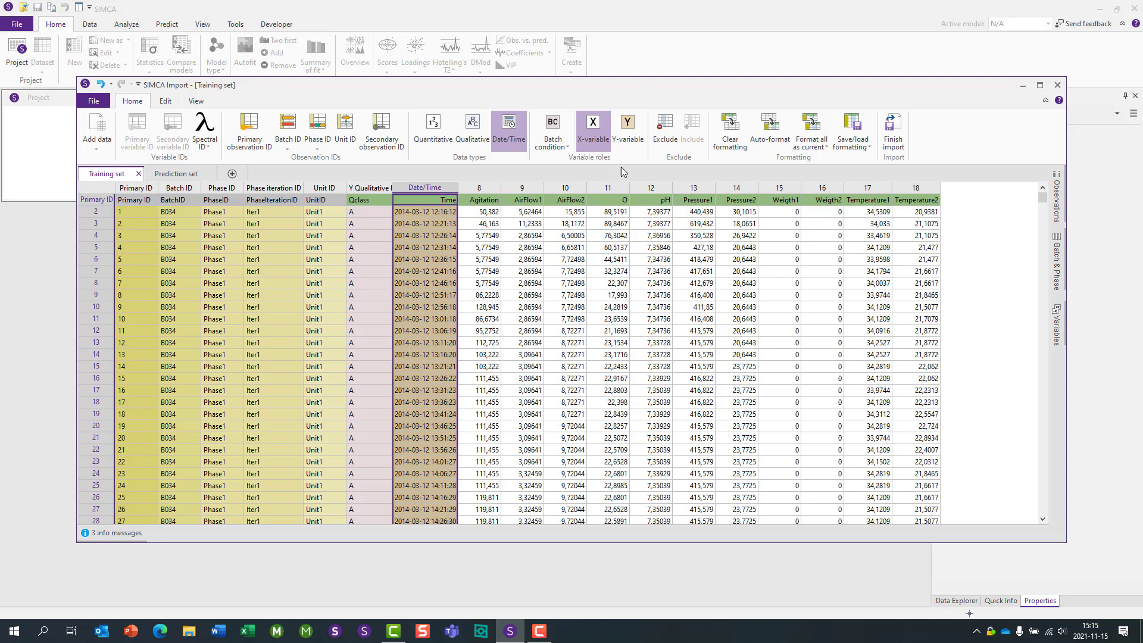
left_click(628, 140)
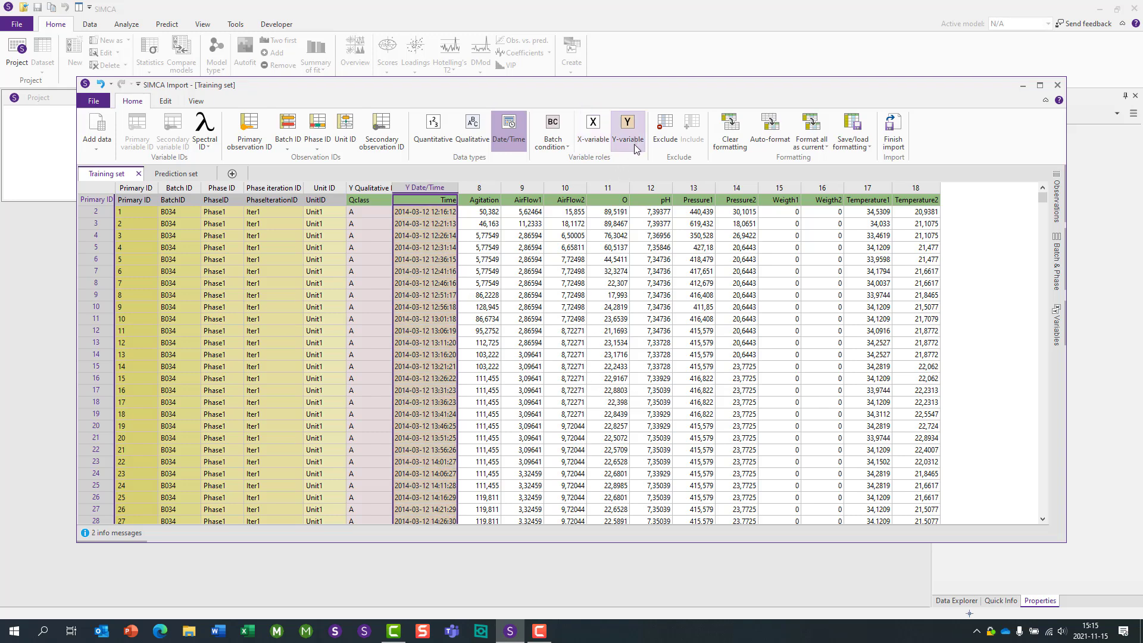
Step: In the Prediction set sheet, assign Qclass as a batch condition, then set it as a qualitative Y-variable
left_click(176, 173)
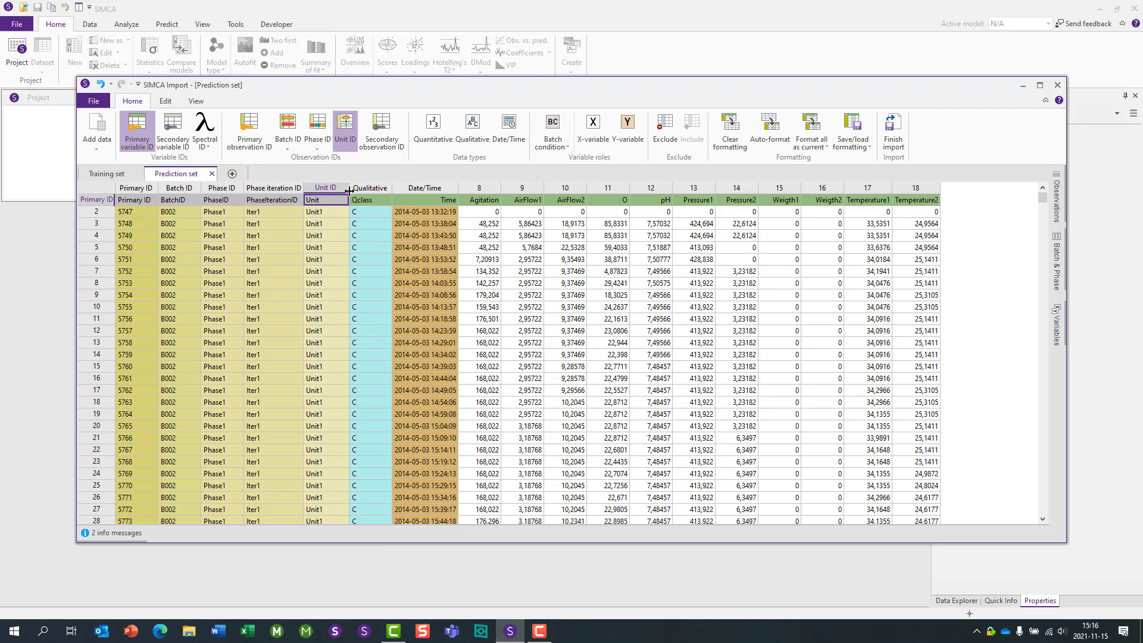
left_click(378, 196)
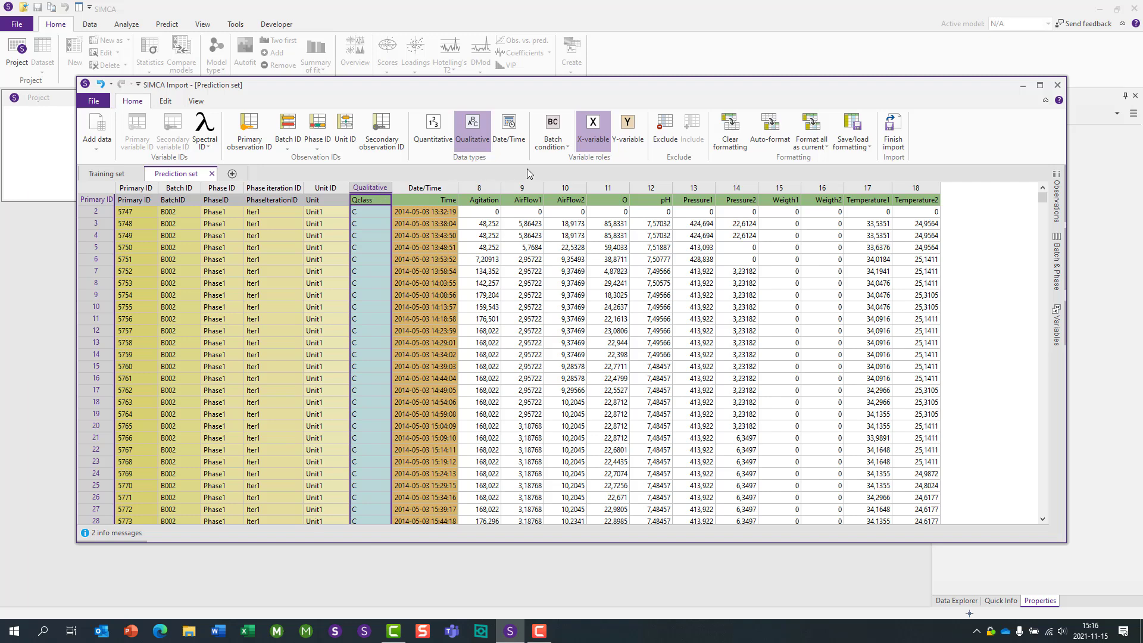
left_click(569, 149)
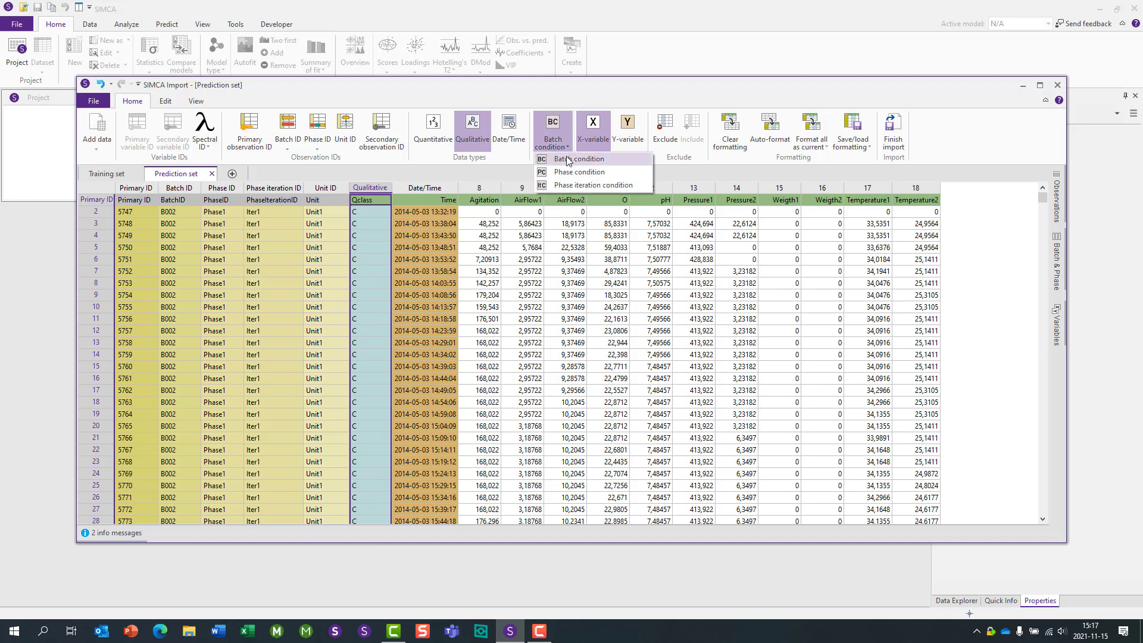
left_click(570, 162)
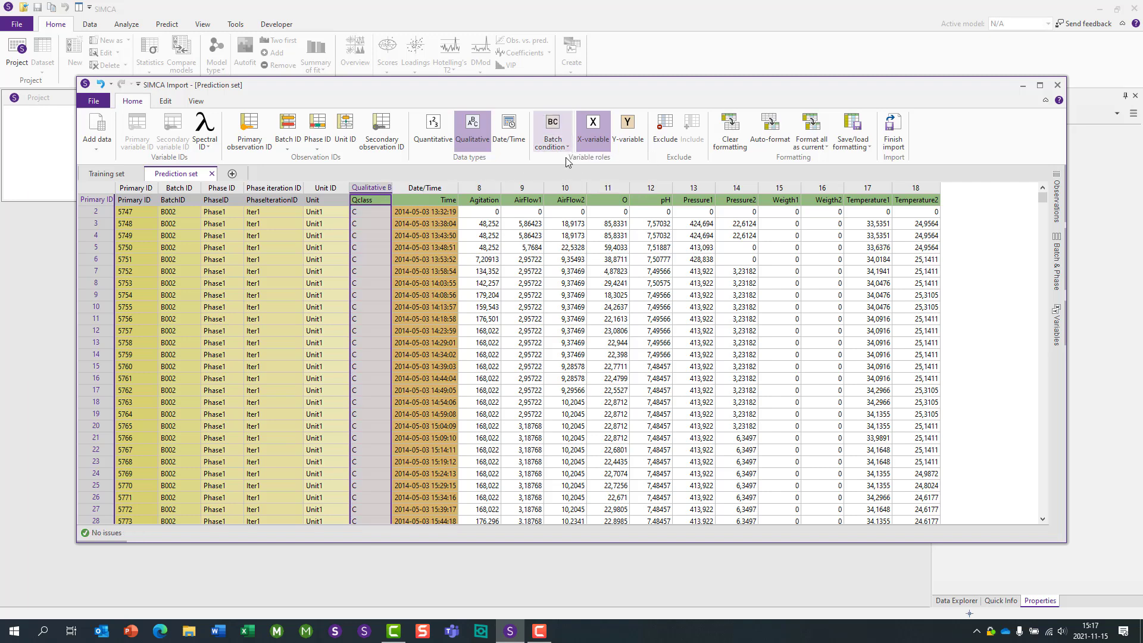
left_click(473, 146)
left_click(632, 143)
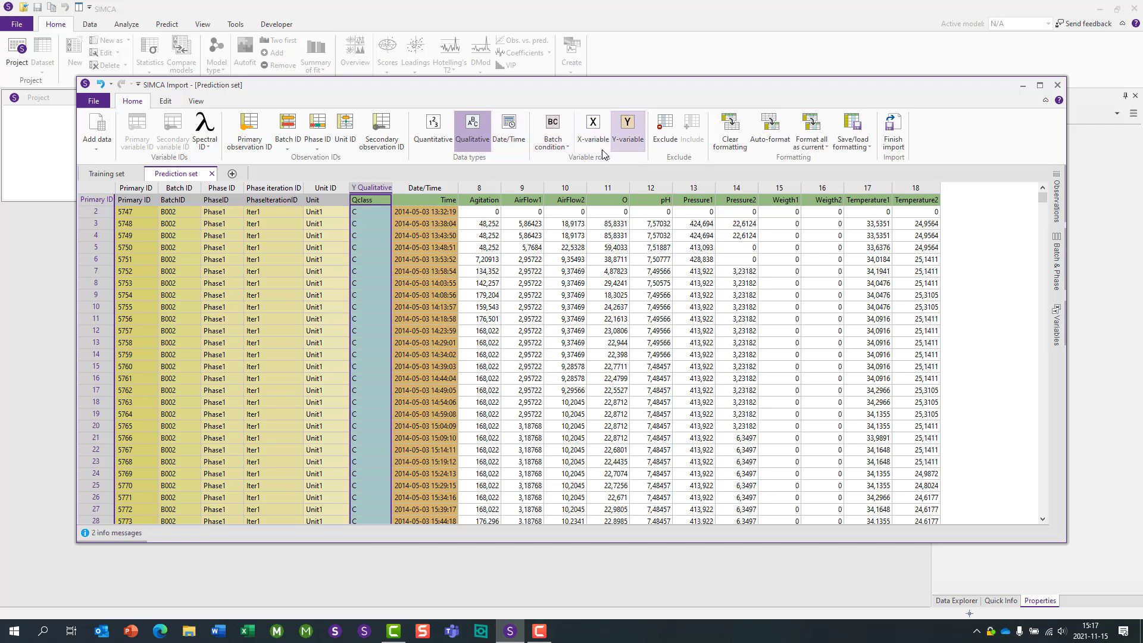
Step: Set the Prediction set's Time column to date/time stored in hours and make it a Y-variable
left_click(446, 187)
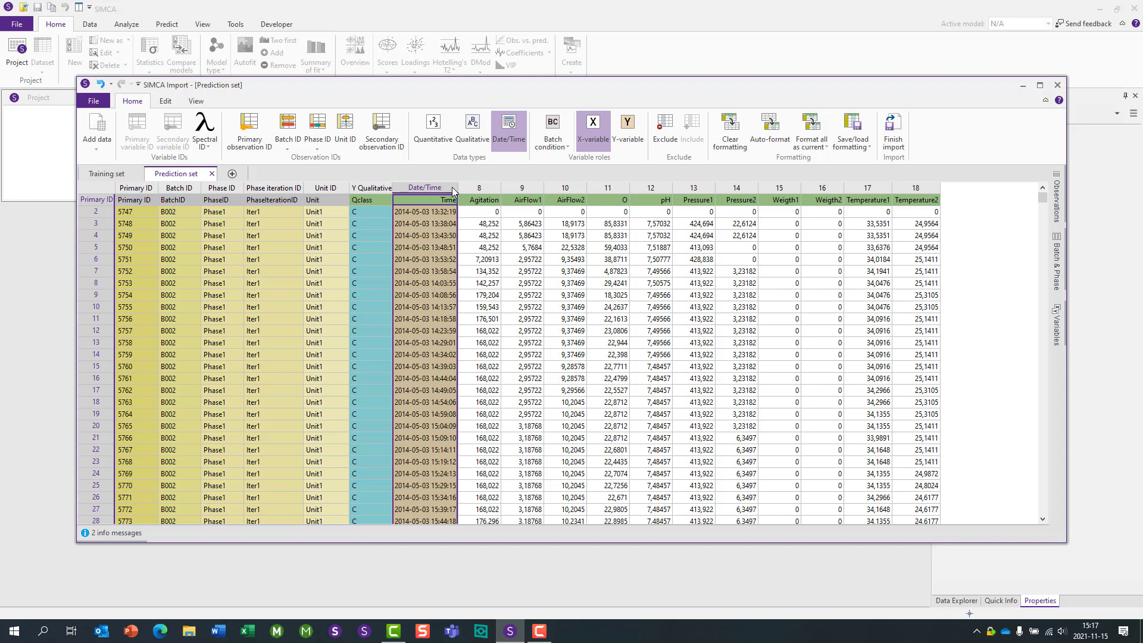
left_click(509, 127)
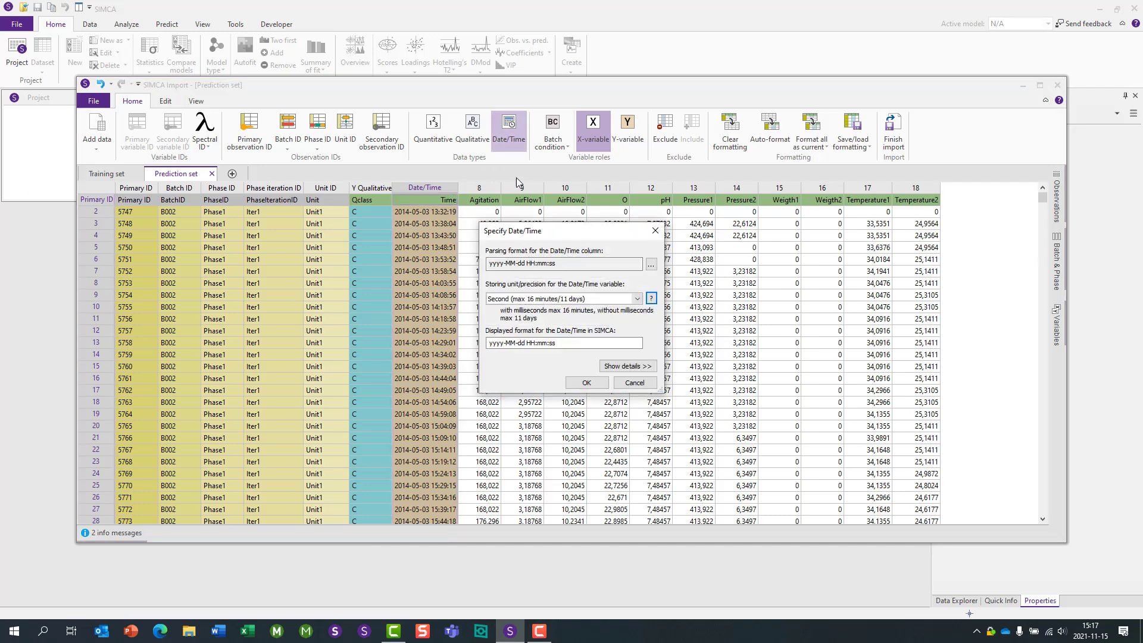
left_click(632, 300)
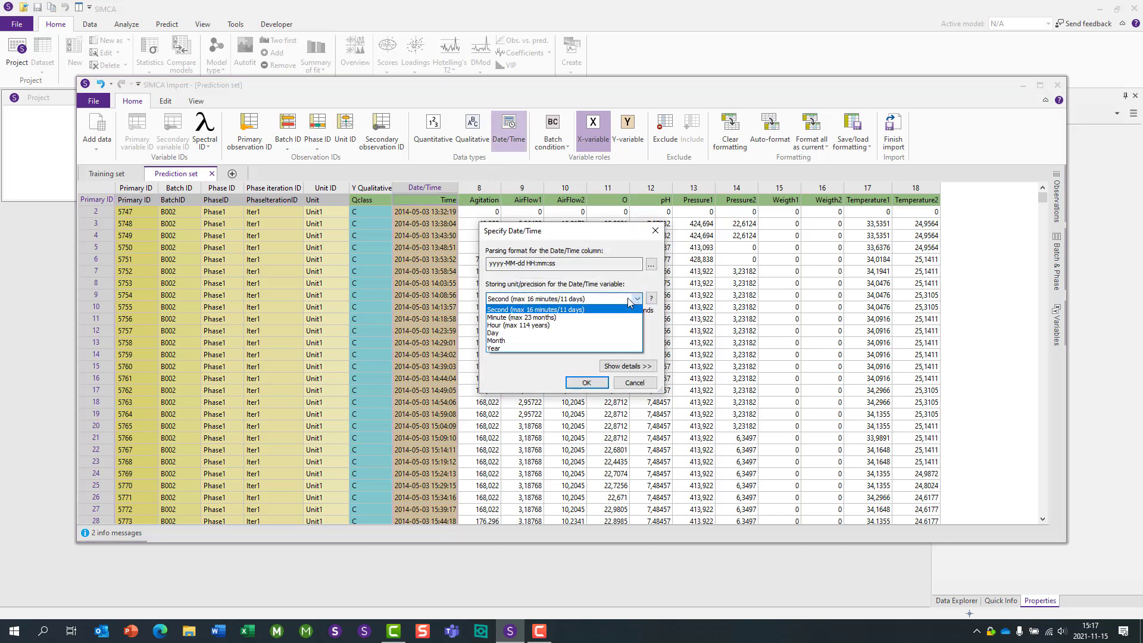
left_click(543, 321)
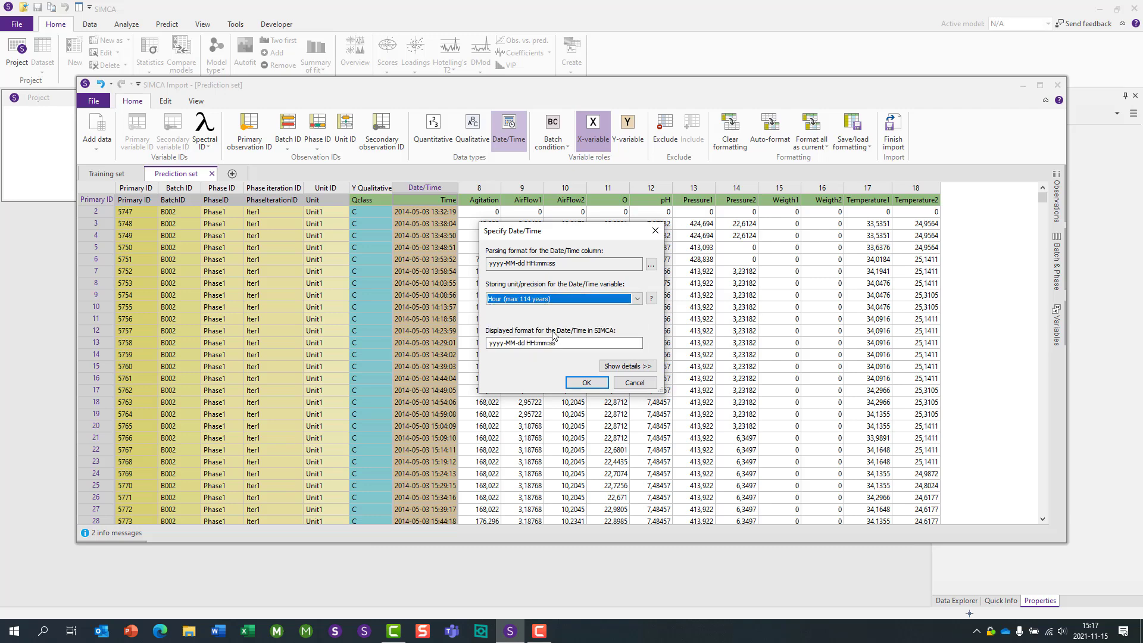
left_click(587, 382)
left_click(628, 131)
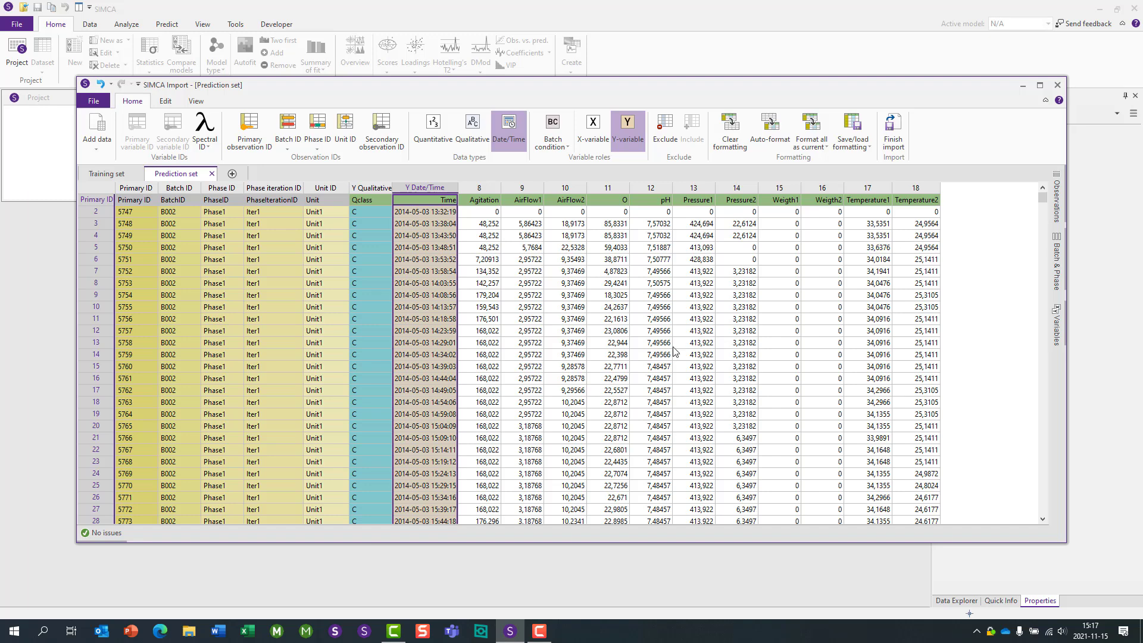
Step: Check both sheets for import issues, then finish the import and save the project as Phase_Iter Process.usp
left_click(110, 533)
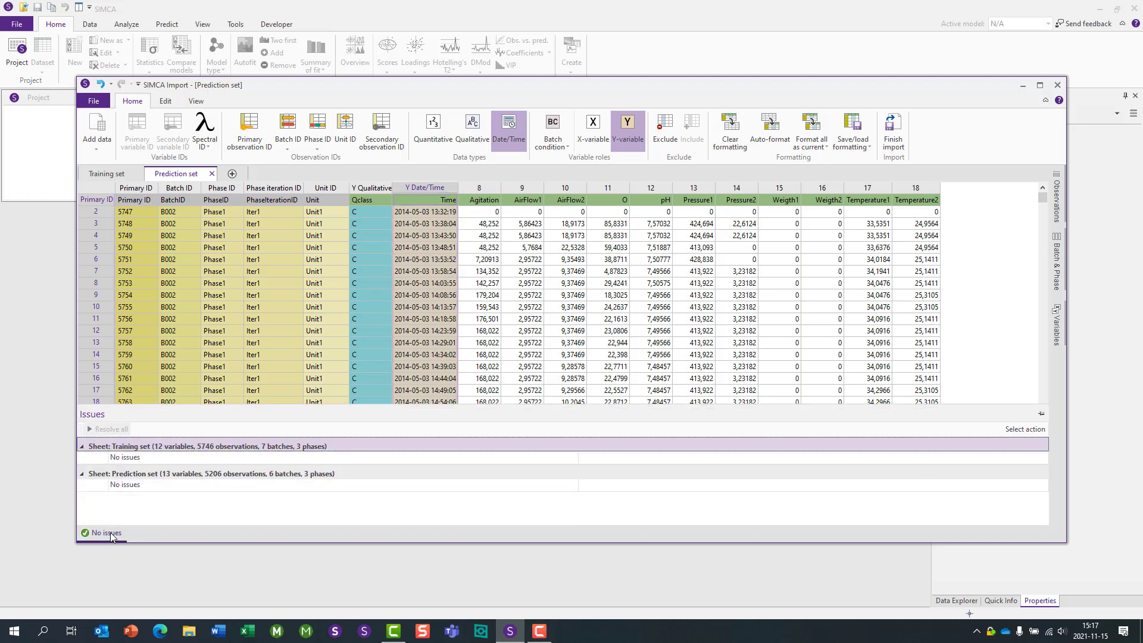
left_click(893, 133)
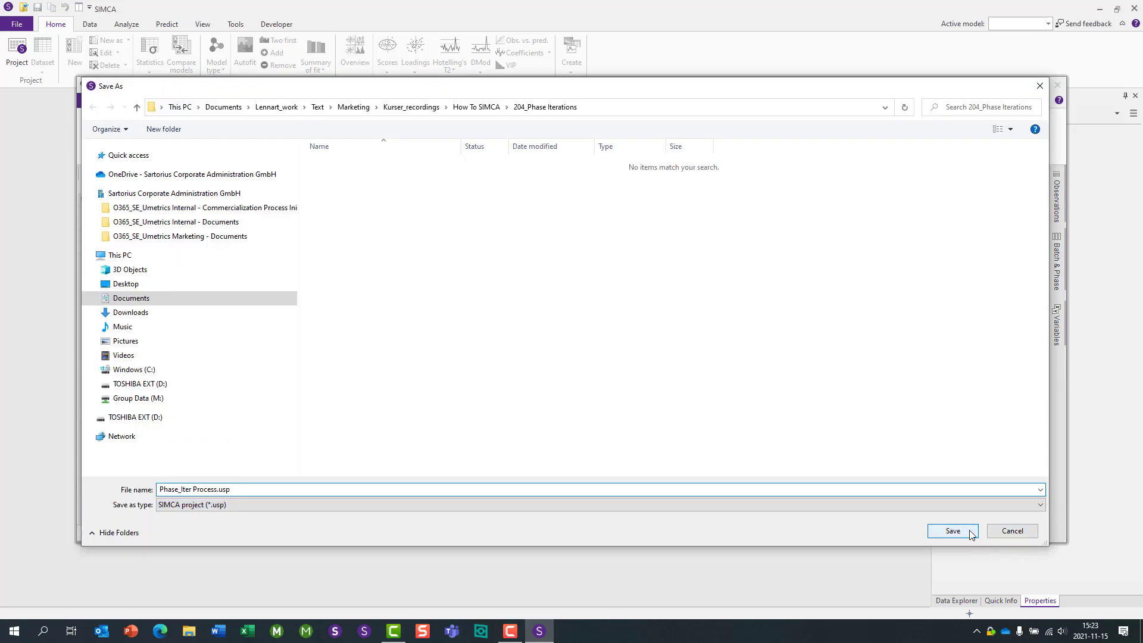
left_click(965, 529)
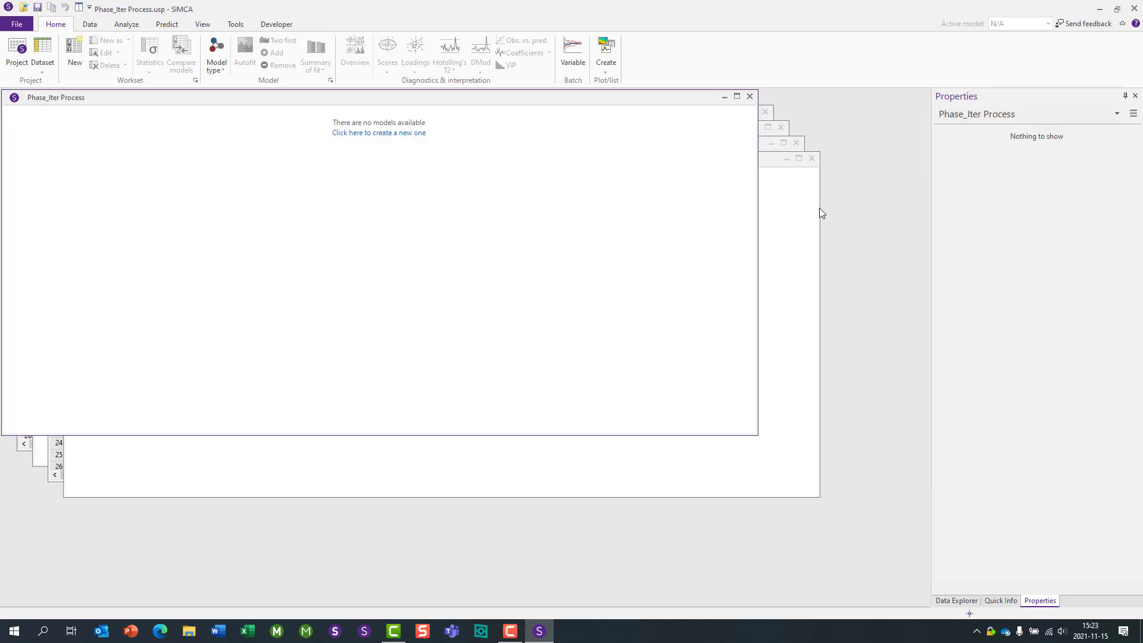
Step: Minimize all open dataset windows and reposition the Phase_Iter Process project window in the workspace
left_click(787, 159)
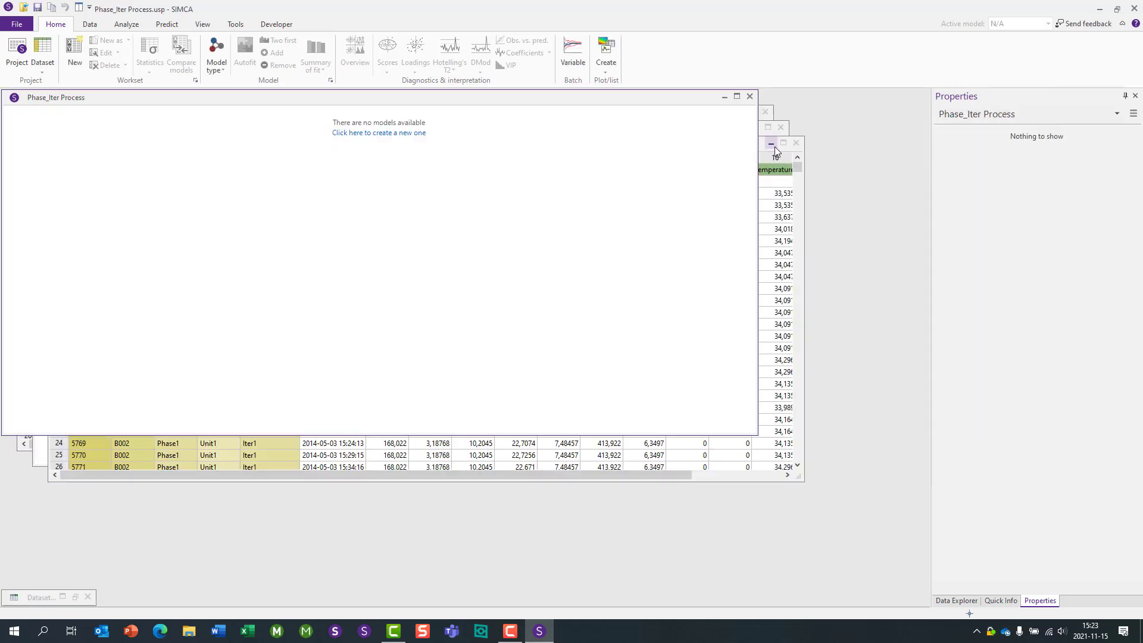
left_click(772, 144)
left_click(762, 123)
left_click(755, 125)
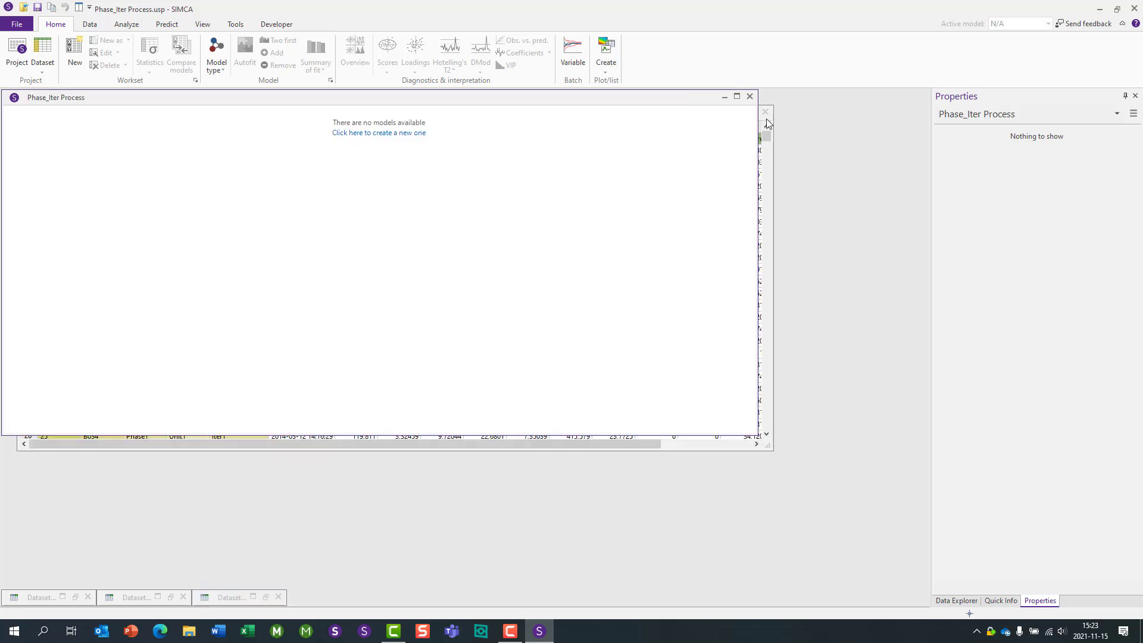
left_click_drag(695, 105, 703, 137)
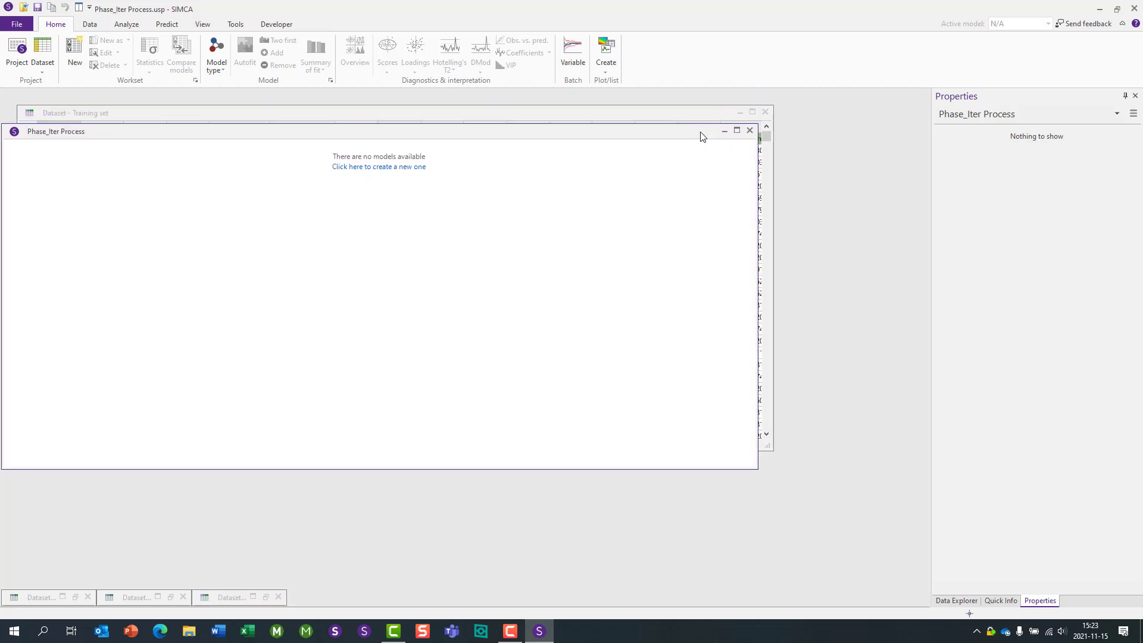
left_click(740, 112)
left_click(740, 112)
left_click_drag(598, 133, 655, 112)
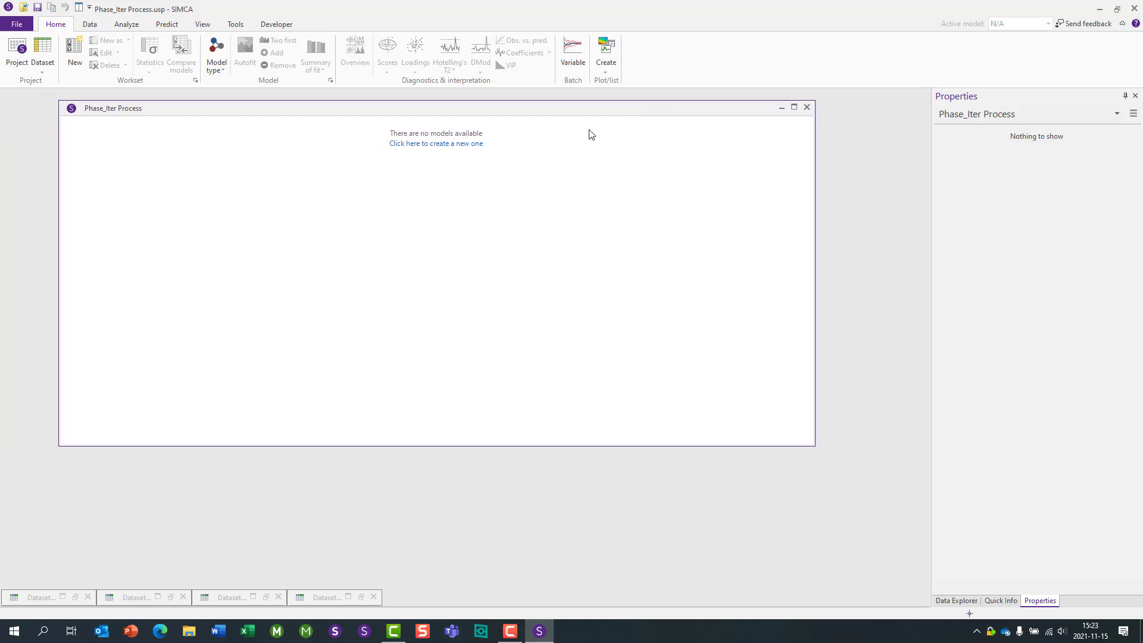
Step: Start a batch evolution model workset using only the Training set, excluding the Prediction set, and accept the default variable roles
left_click(475, 145)
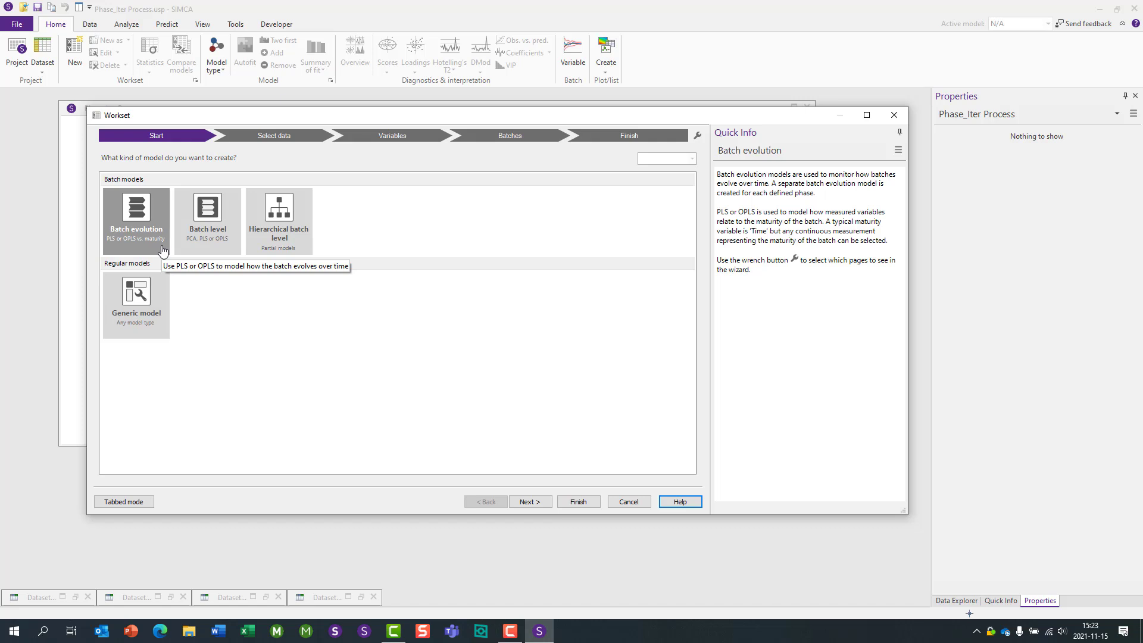
left_click(547, 503)
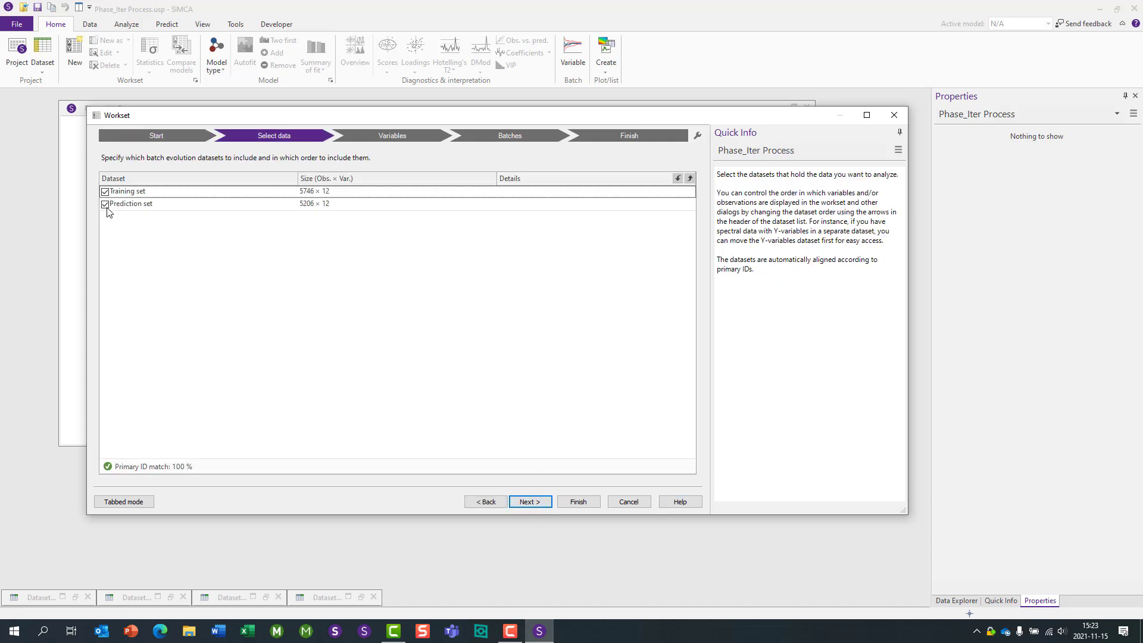
left_click(106, 205)
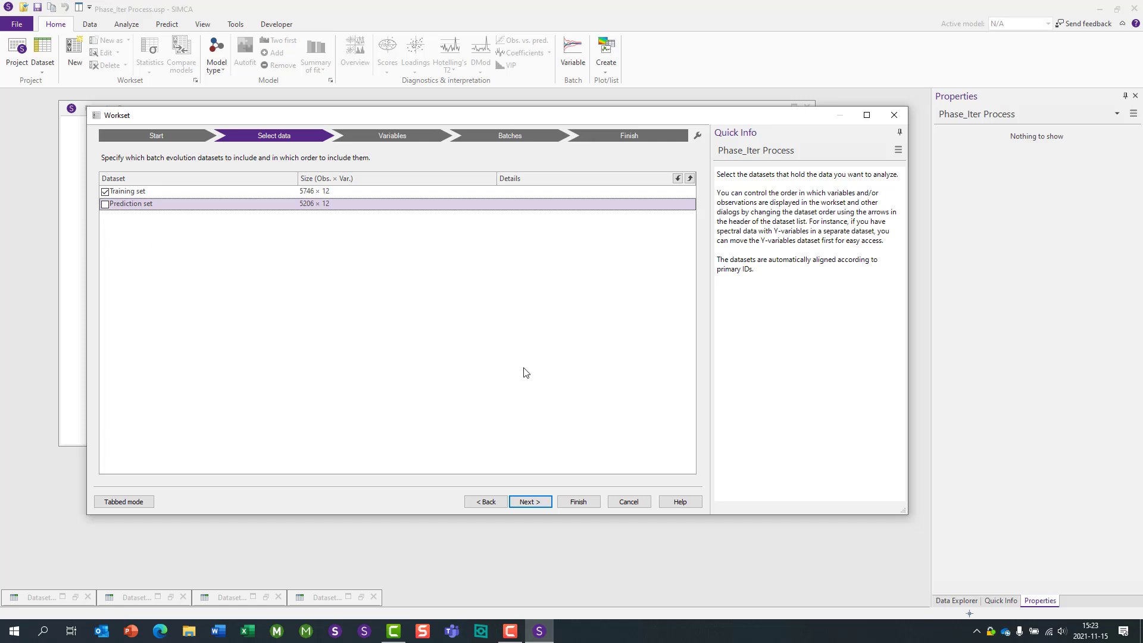
left_click(529, 502)
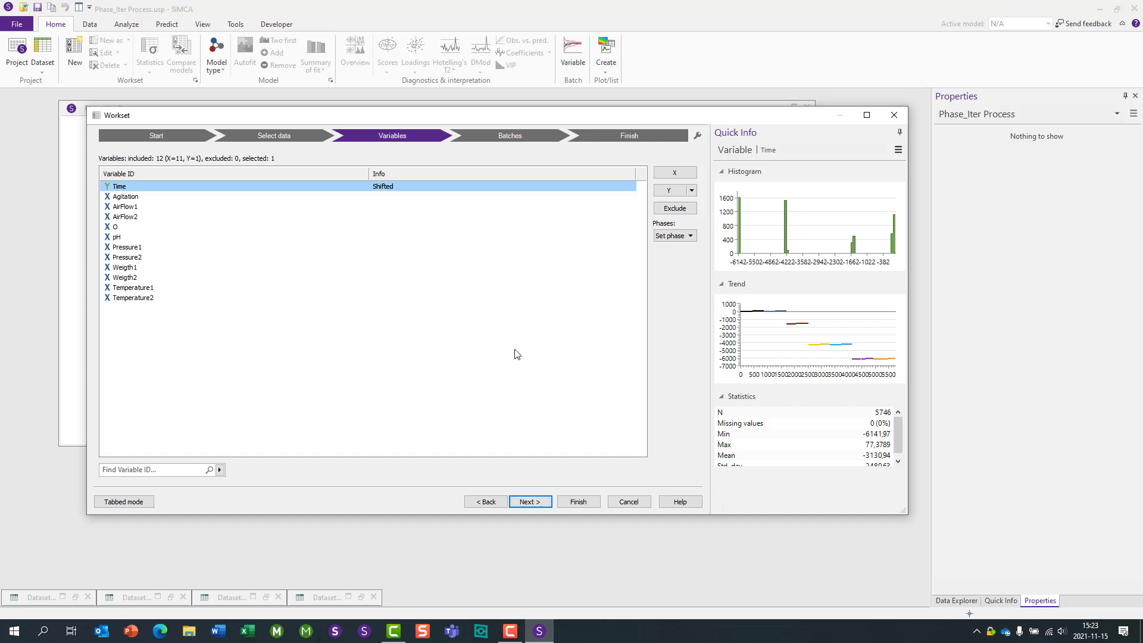
left_click(545, 502)
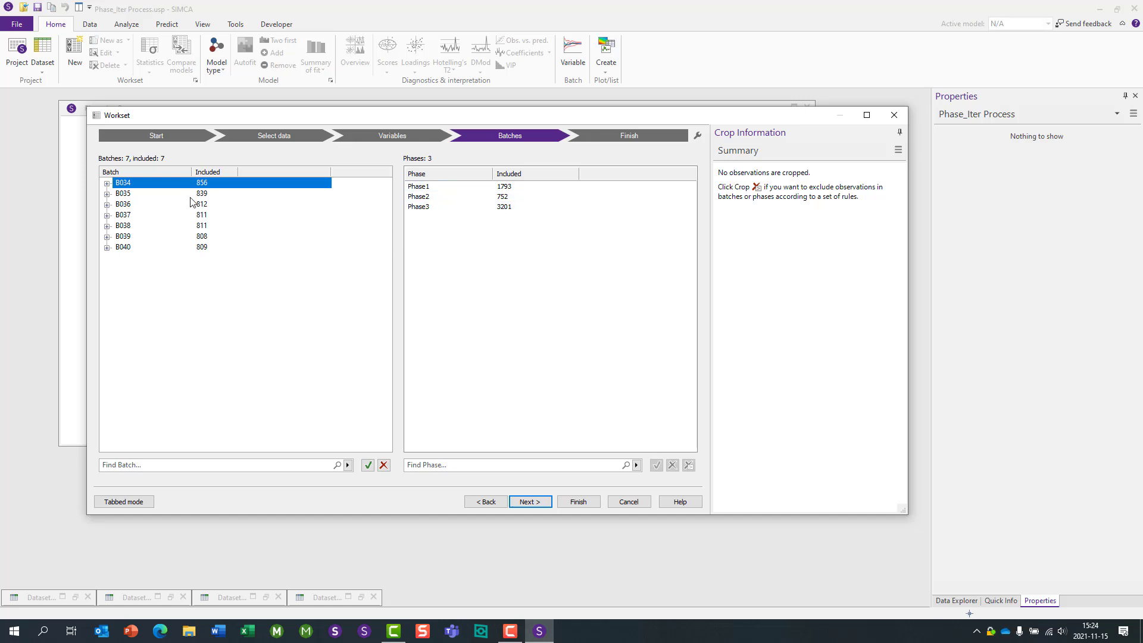
Step: Examine the phases of batches B034 to B038 and the iterations within each phase of B034
left_click(107, 184)
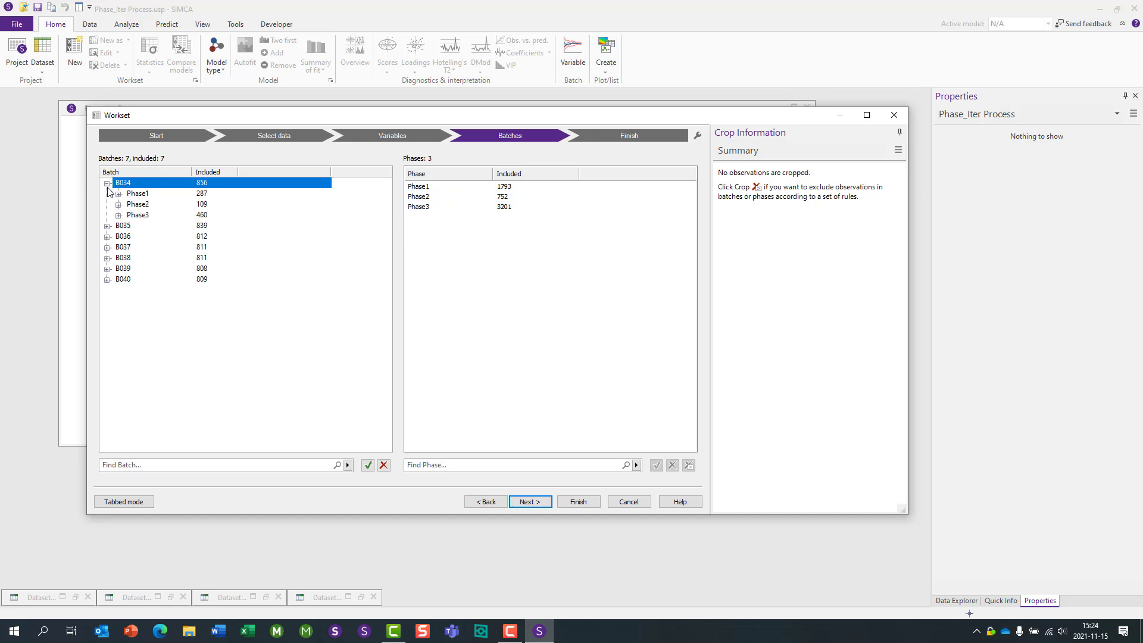
left_click(108, 227)
left_click(107, 270)
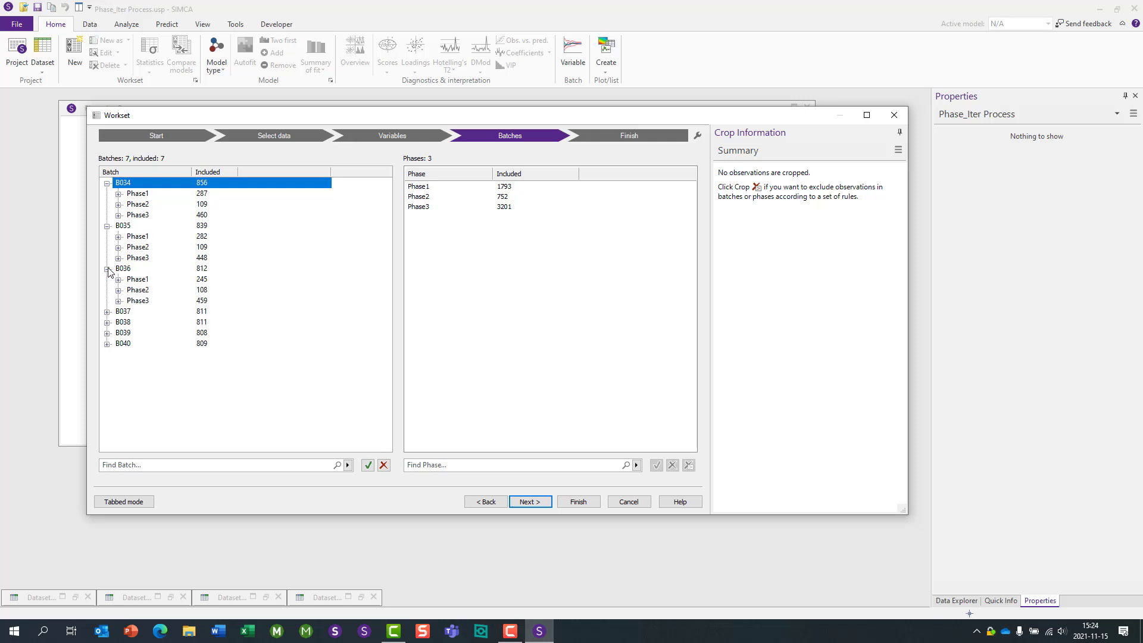
left_click(107, 312)
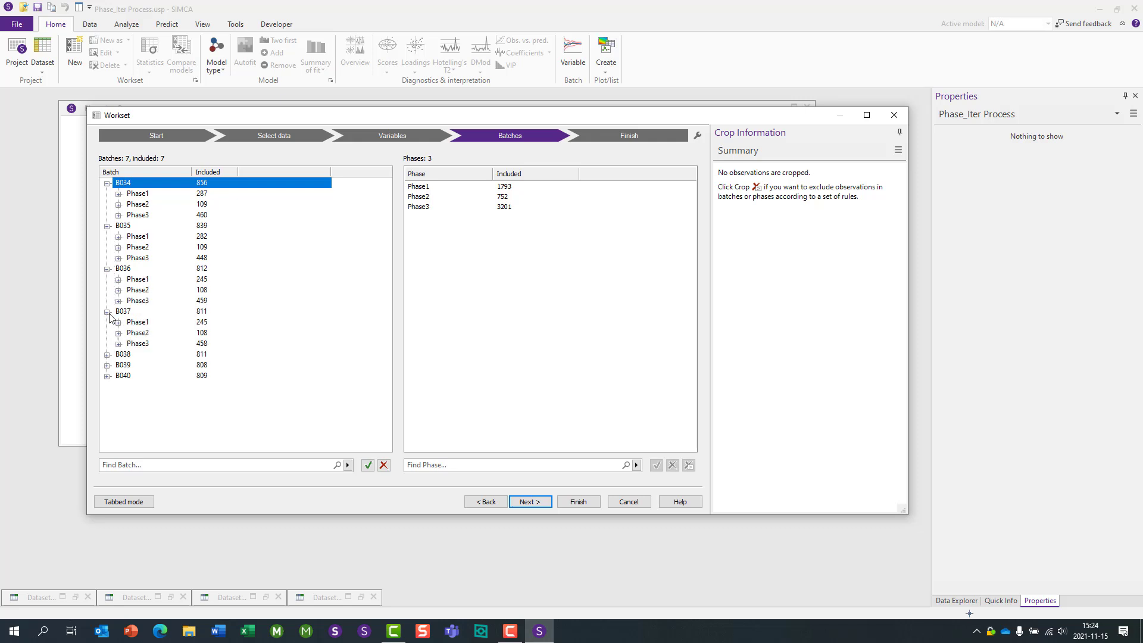
left_click(107, 355)
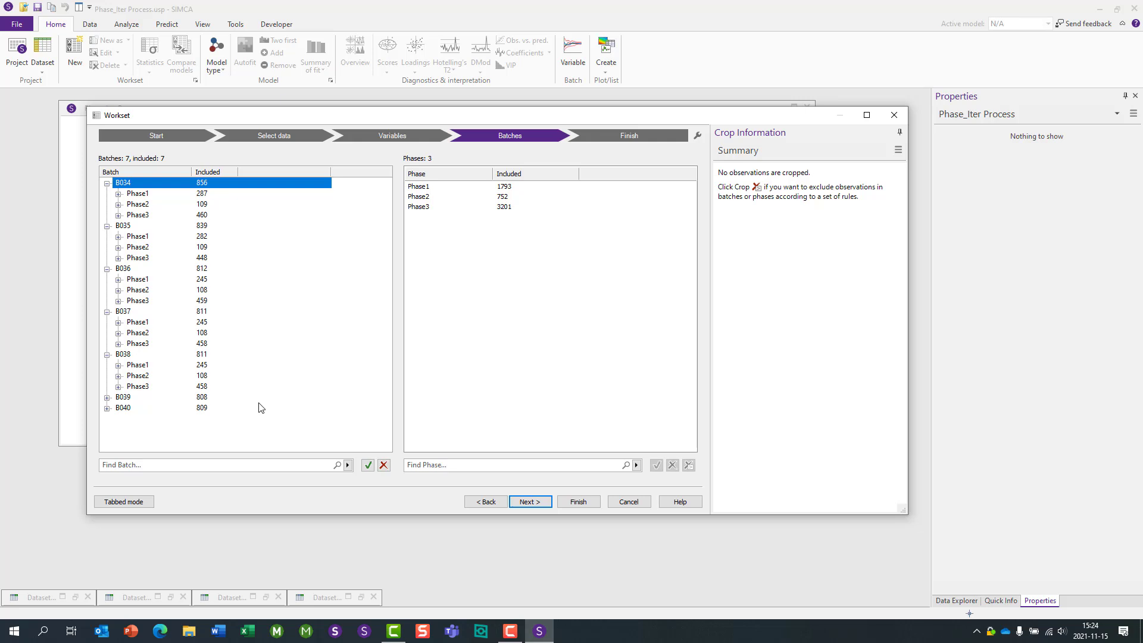
left_click(118, 194)
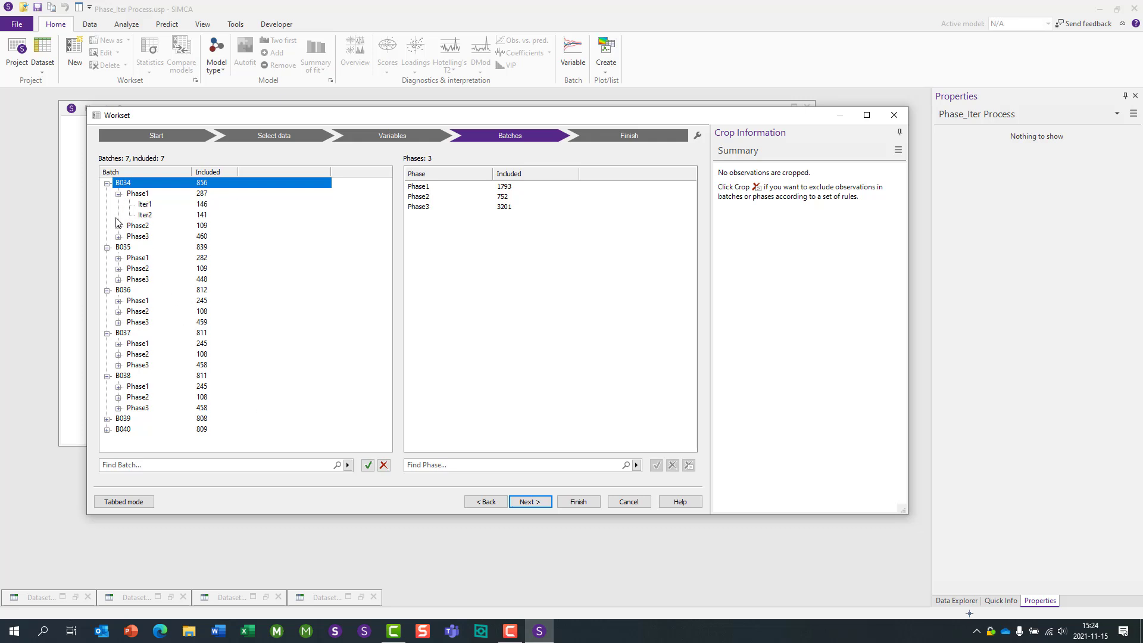
left_click(119, 226)
left_click(119, 247)
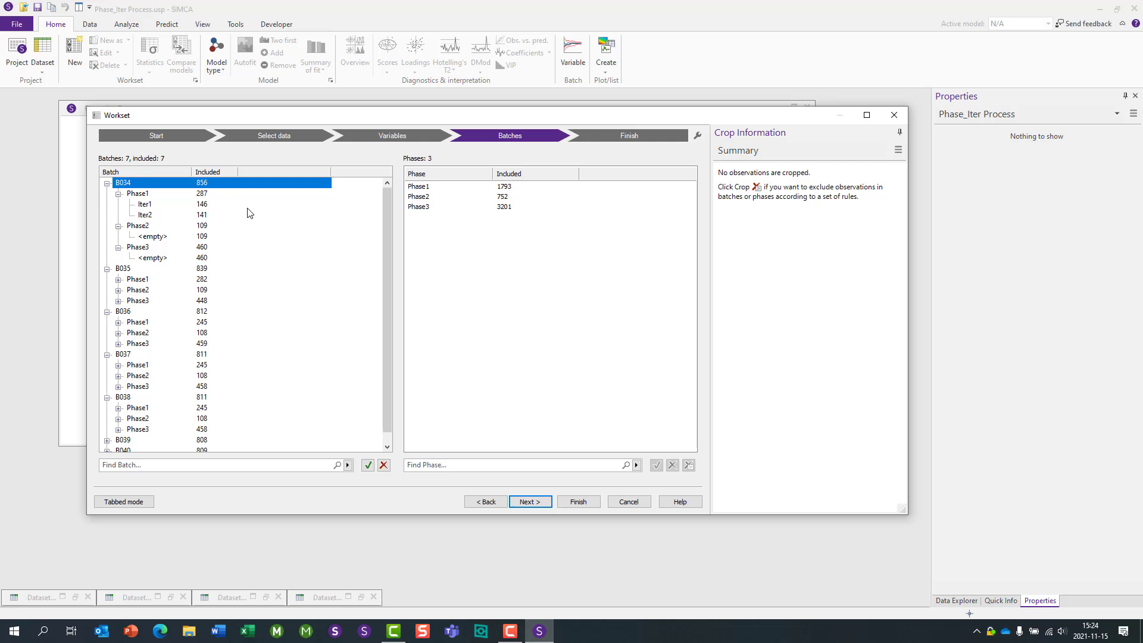
left_click(153, 208)
left_click(151, 217)
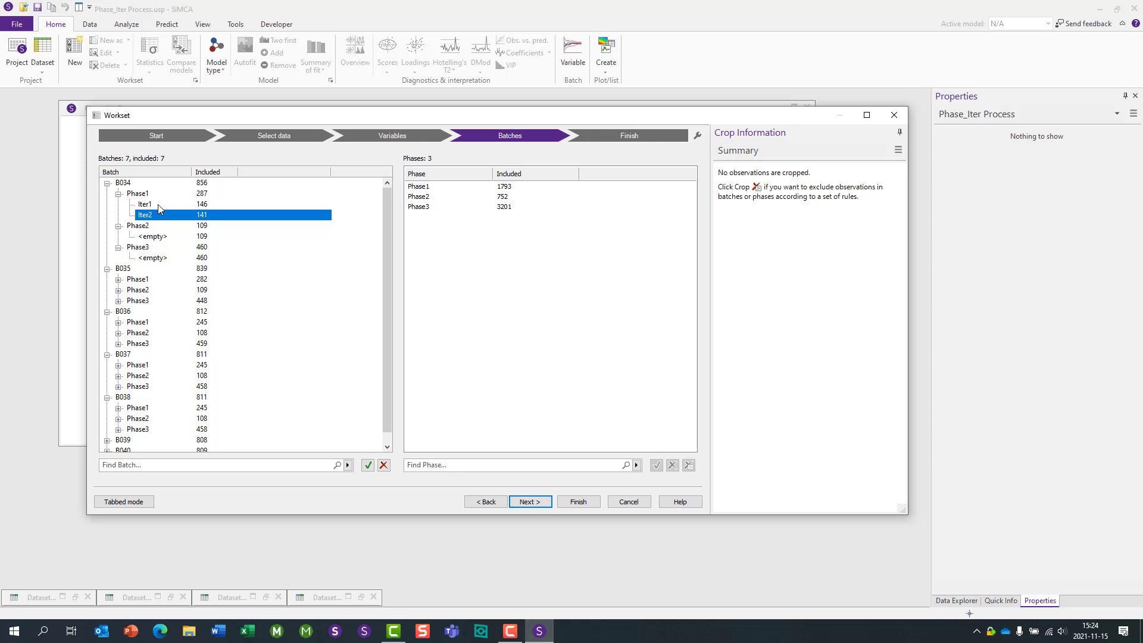
Step: Create and autofit one OPLS model for each class, excluding all terms that do not vary from the median
left_click(540, 502)
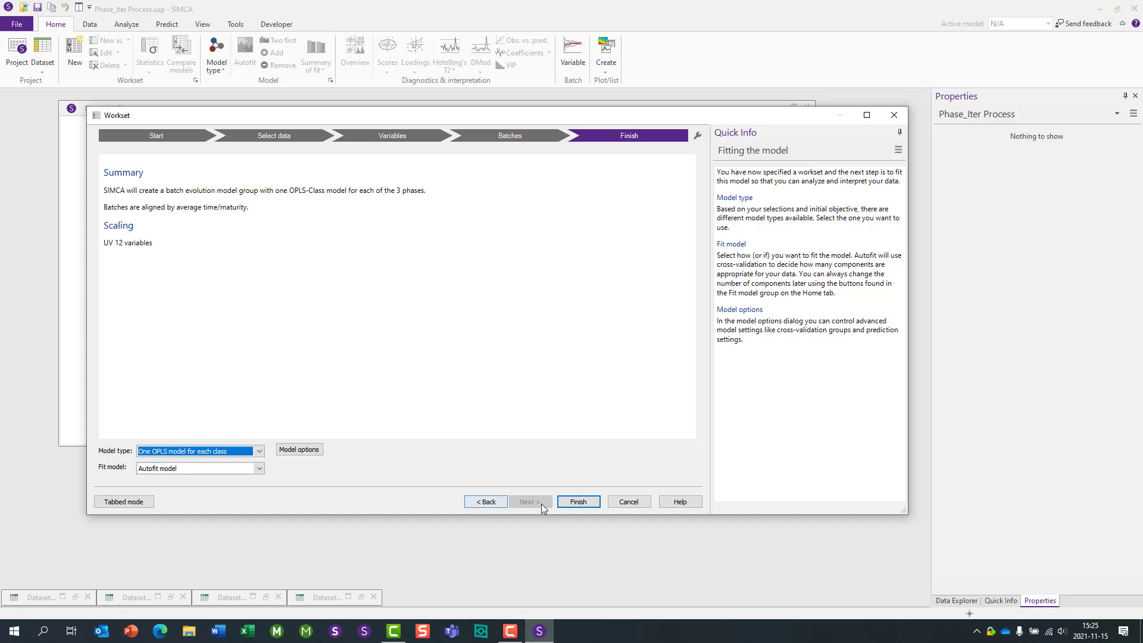
left_click(588, 505)
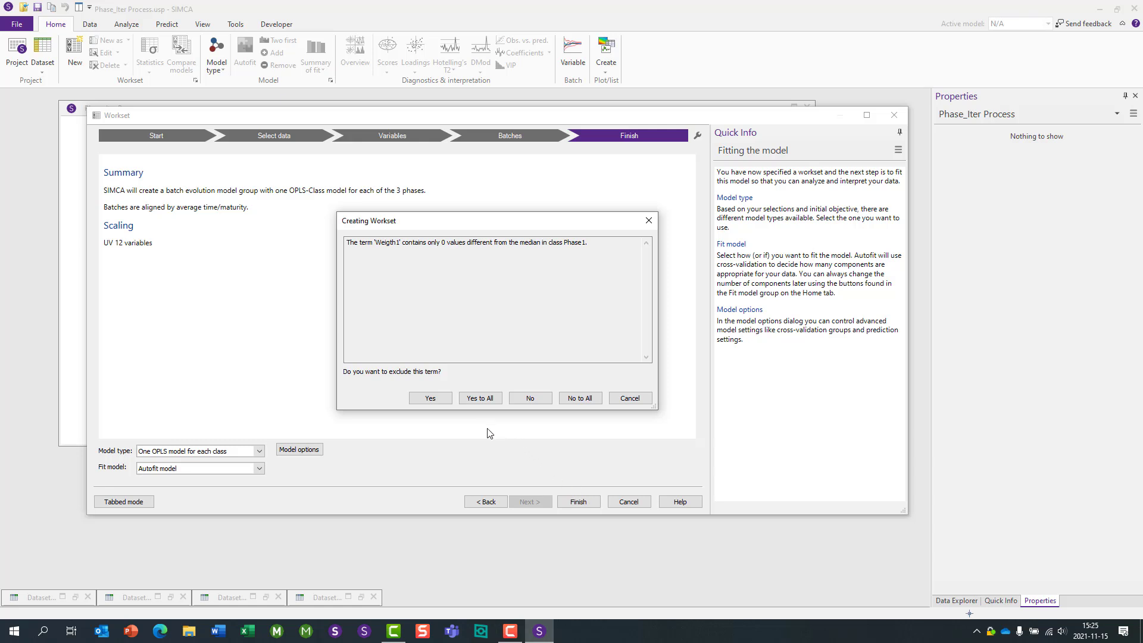
left_click(497, 398)
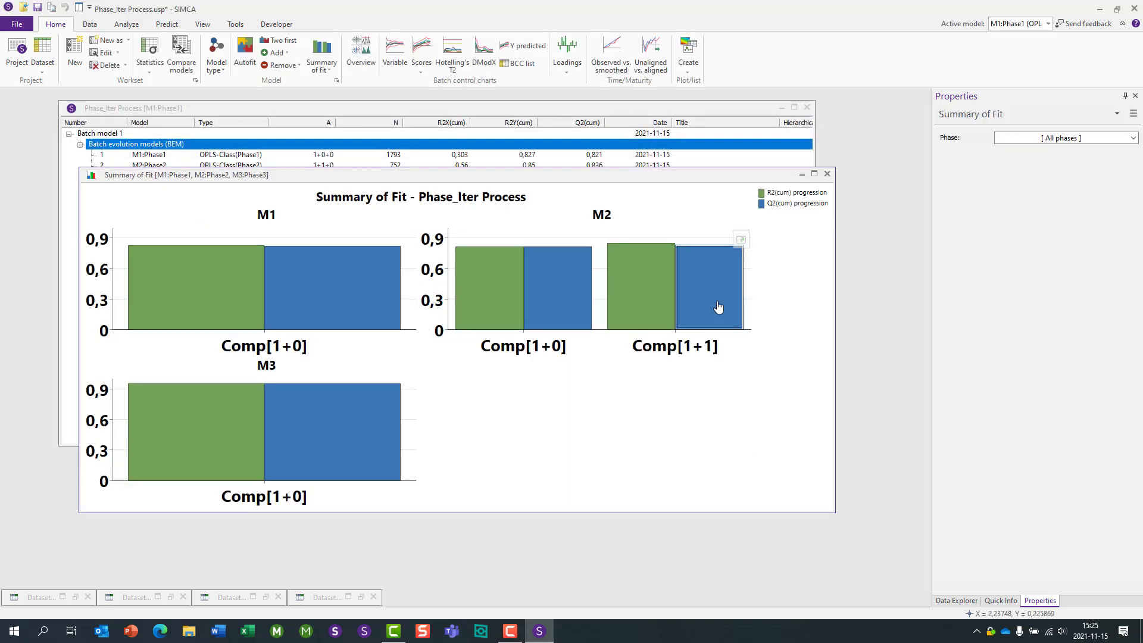
Step: Minimize the Summary of Fit plot, then open the Scores batch control chart for all phases and enlarge its window
left_click(802, 174)
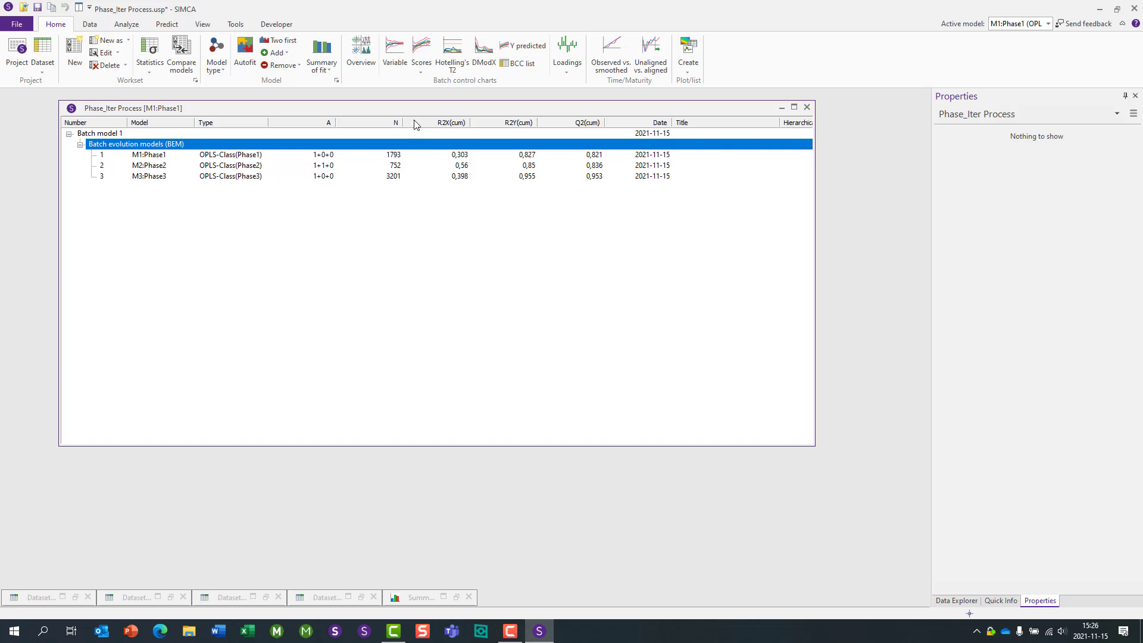
left_click(423, 47)
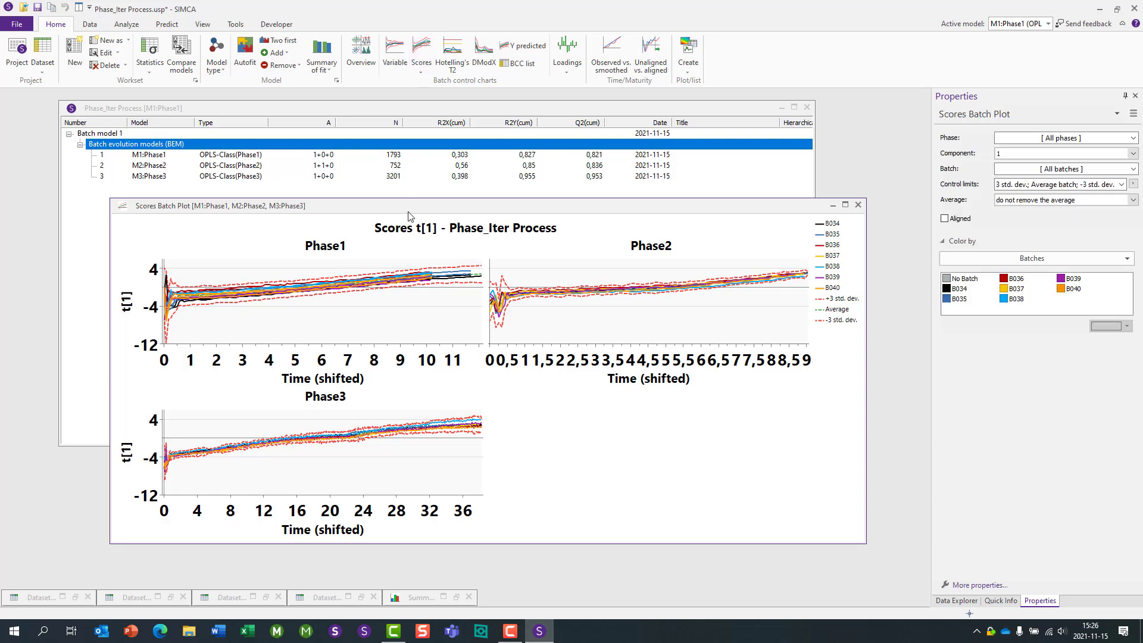
left_click_drag(408, 210, 323, 111)
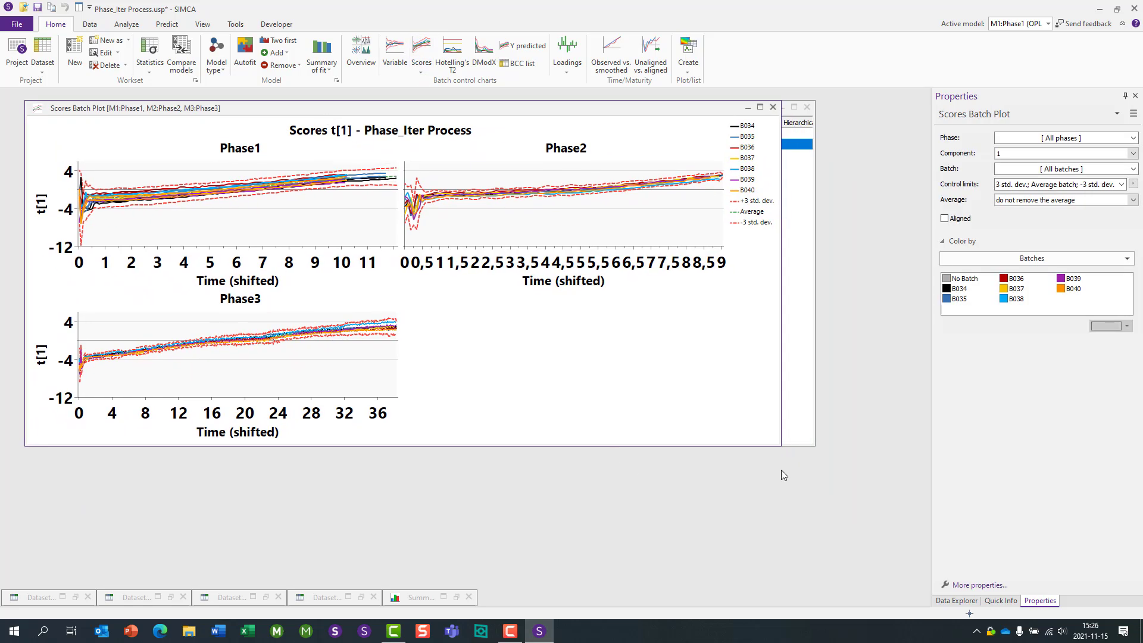
left_click_drag(778, 446, 877, 584)
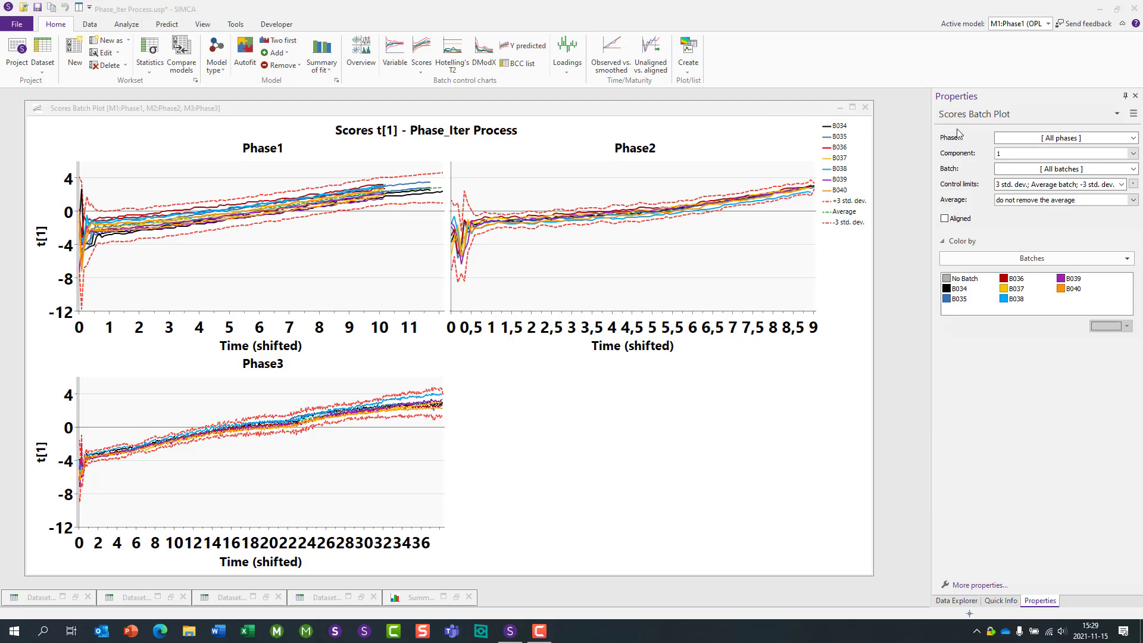
Step: Limit the Scores batch plot to Phase3 only
left_click(1133, 138)
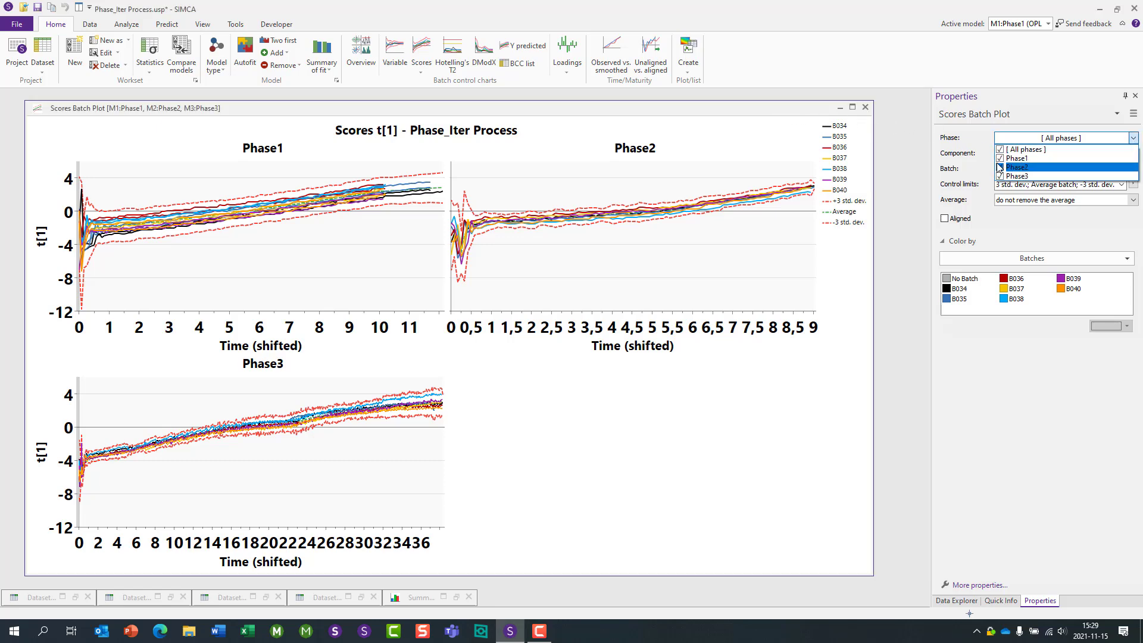
left_click(1016, 158)
left_click(1016, 167)
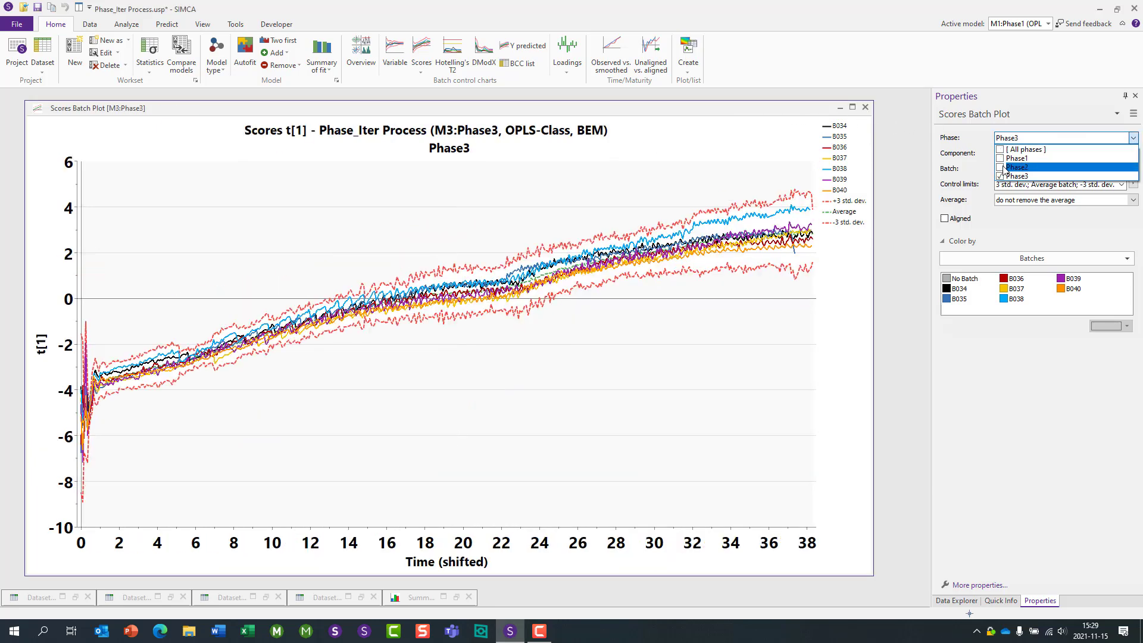
left_click(1040, 403)
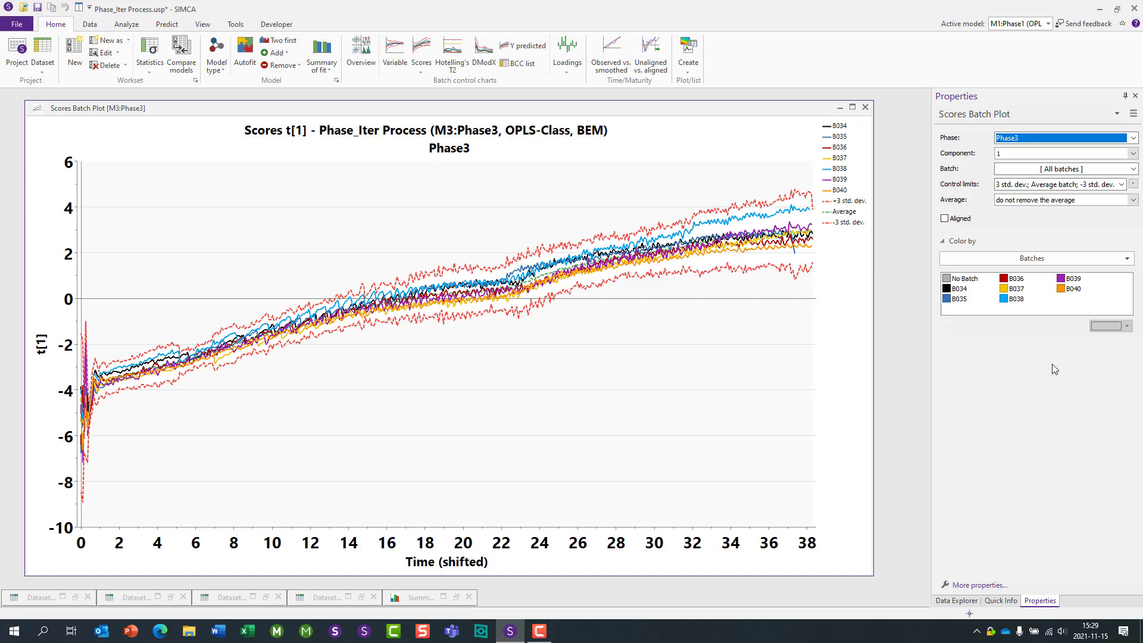
Step: Switch the Scores batch plot to show only Phase2
left_click(1134, 138)
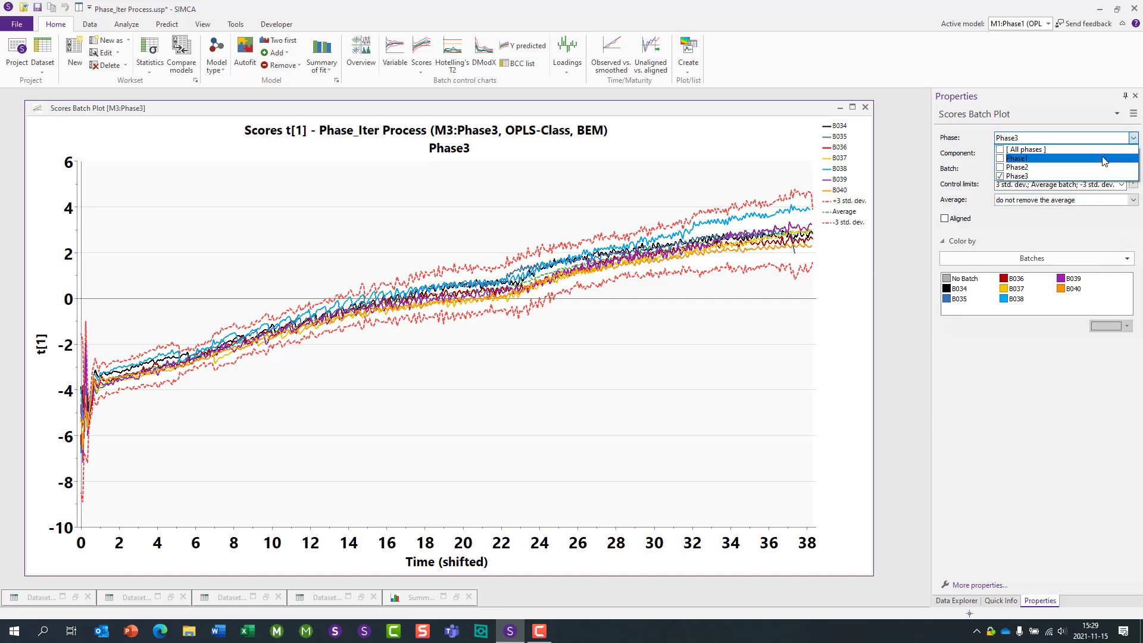
left_click(1001, 167)
left_click(1001, 176)
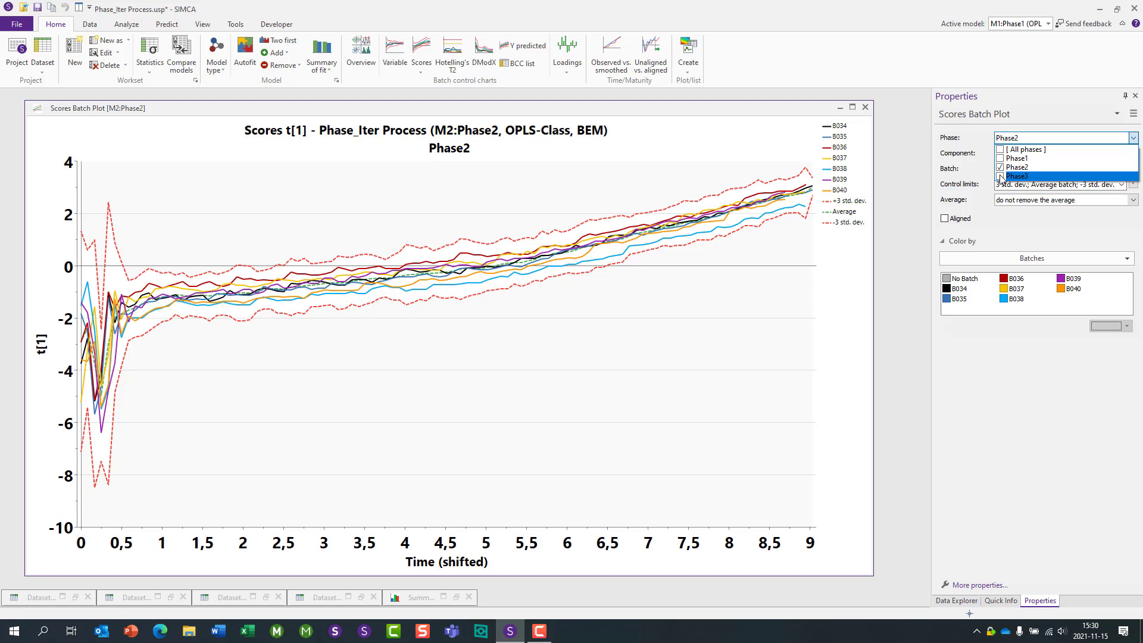
Step: Switch the Scores batch plot to show only Phase1
left_click(1001, 158)
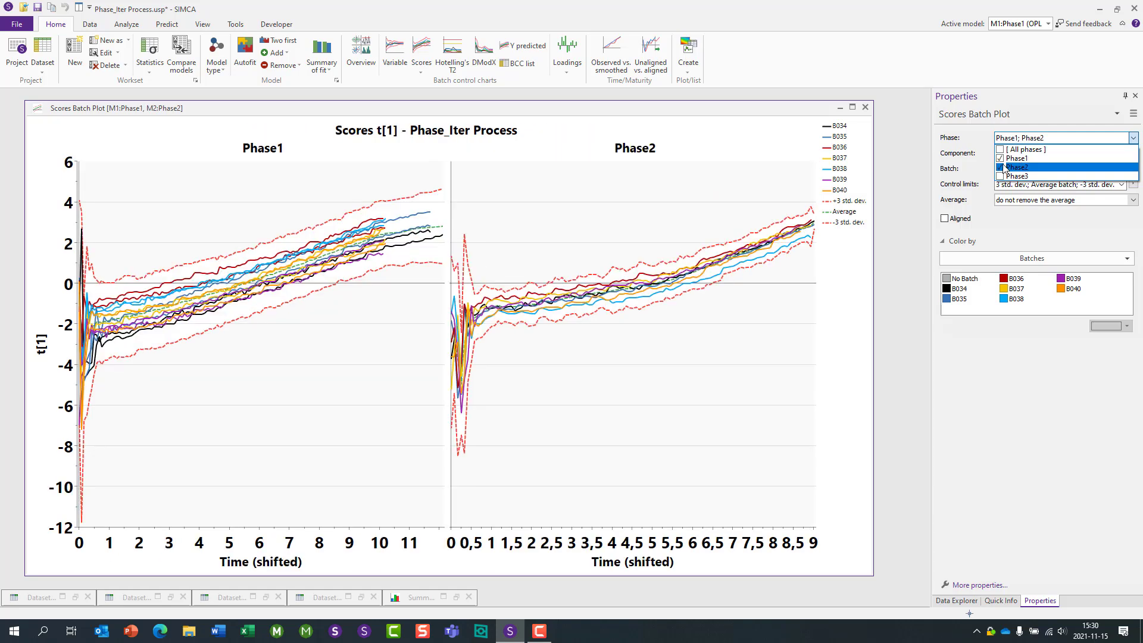
left_click(1001, 168)
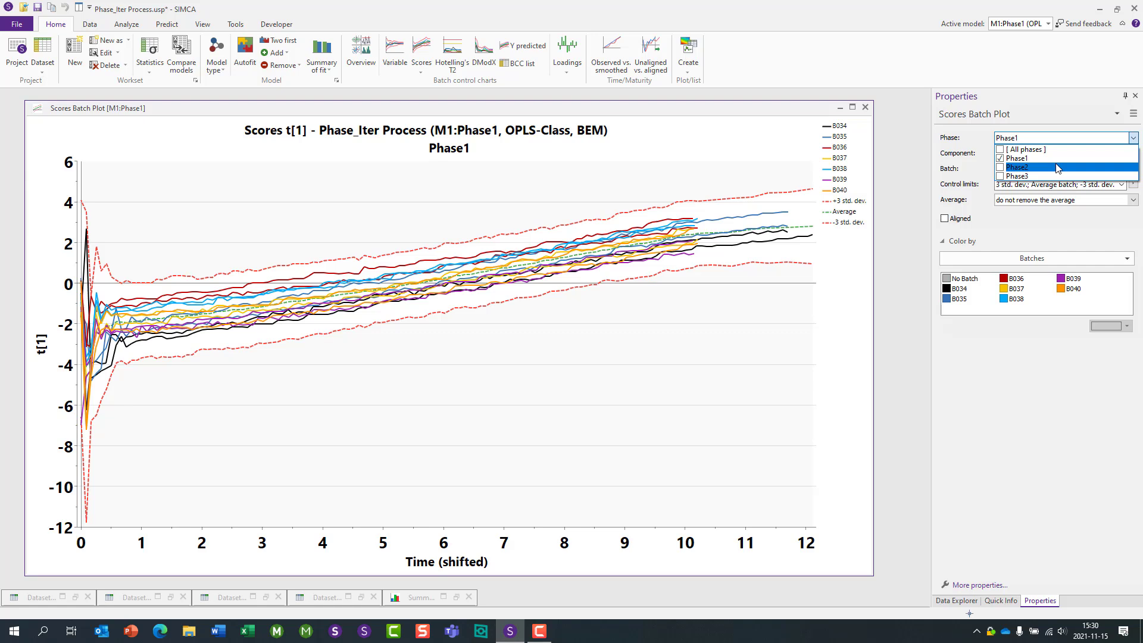
left_click(1066, 230)
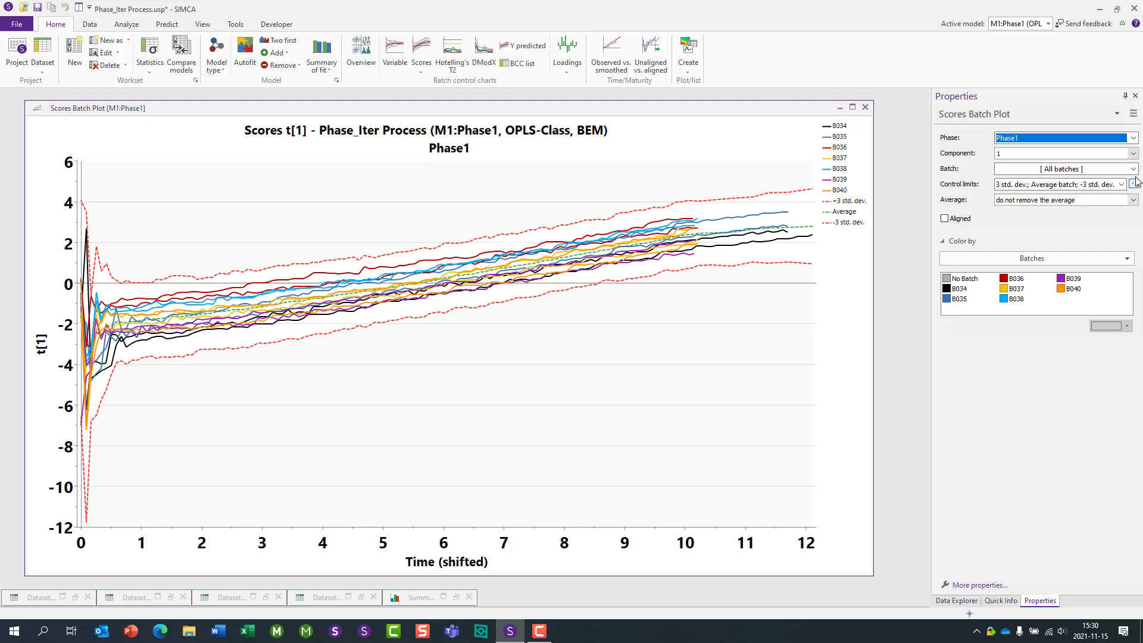
Step: Limit the Phase1 Scores batch plot to batch B040 by excluding batches B034 through B039
left_click(1082, 171)
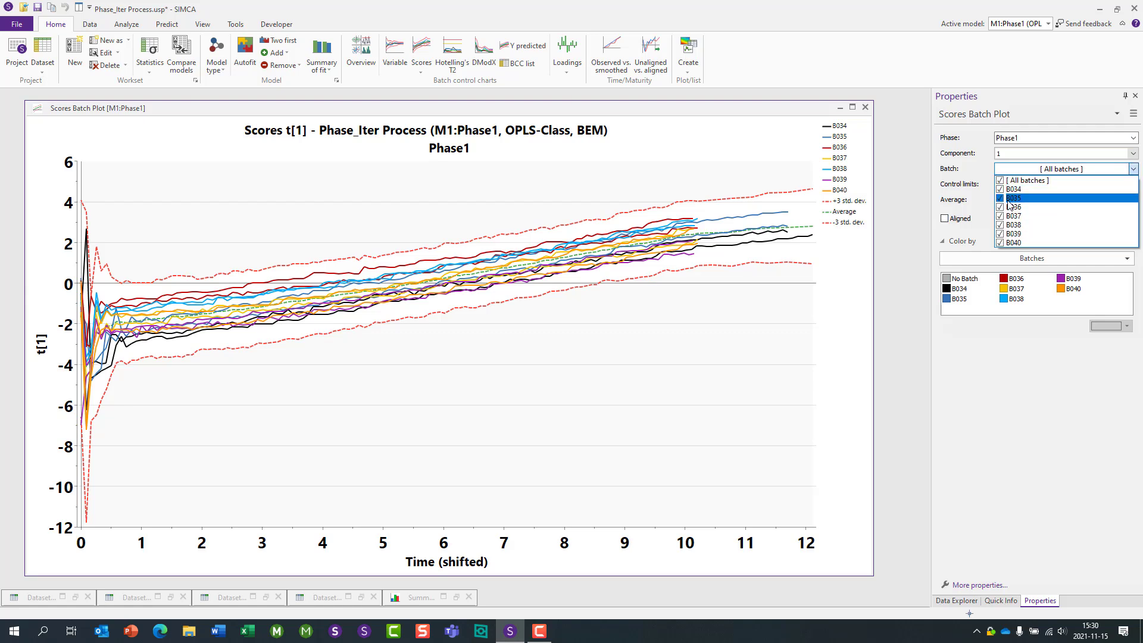
left_click(1000, 190)
left_click(1000, 198)
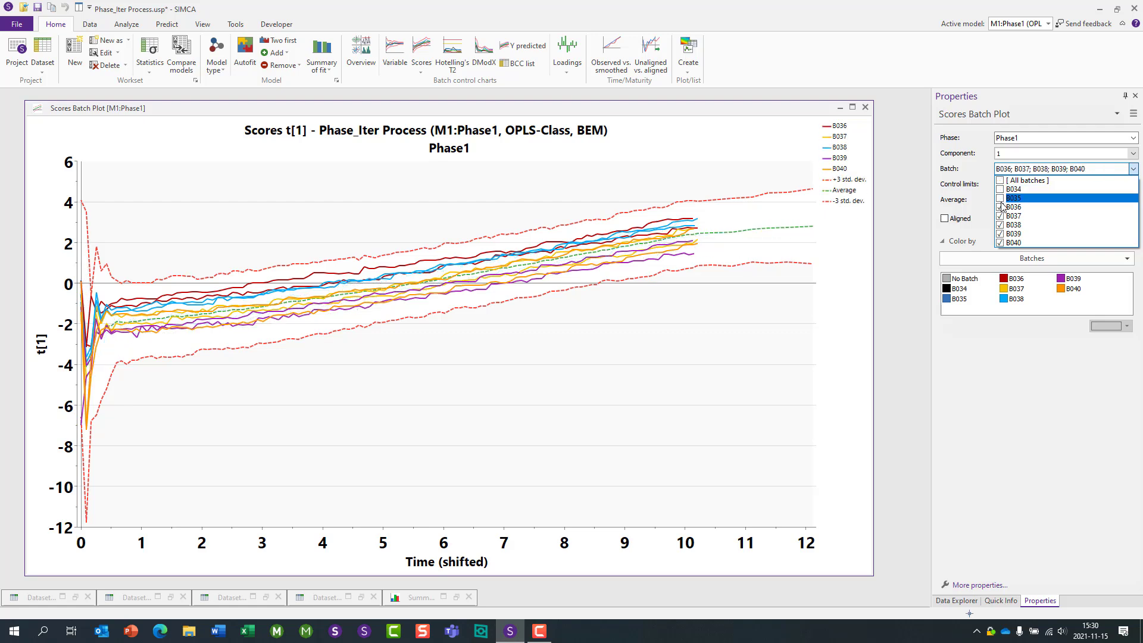
left_click(1000, 207)
left_click(1001, 217)
left_click(1001, 225)
left_click(1001, 234)
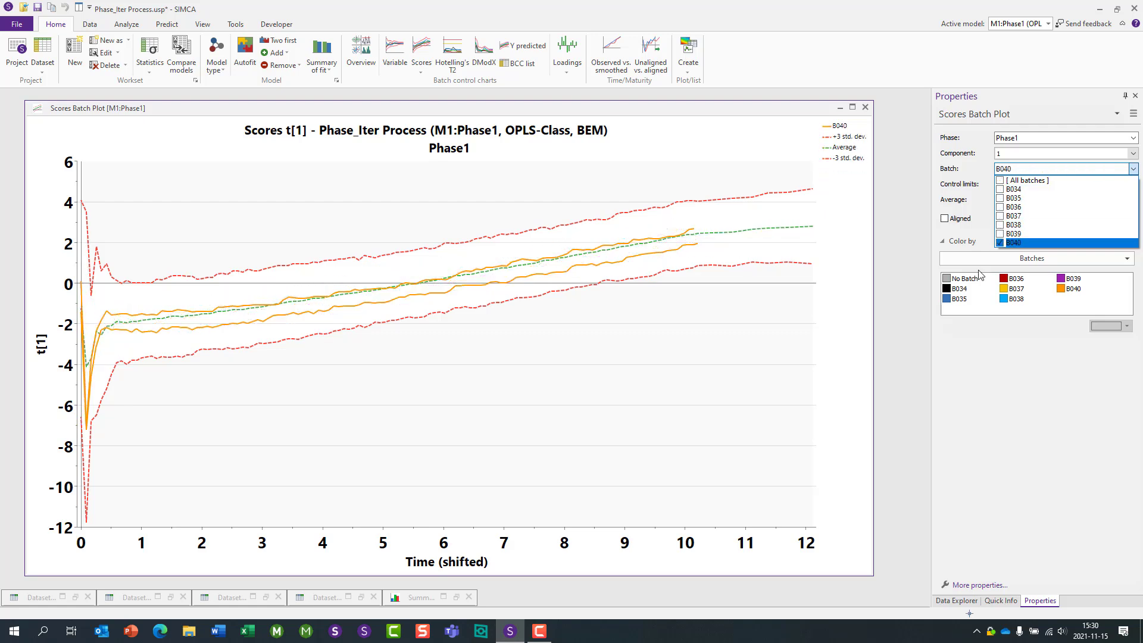
left_click(977, 371)
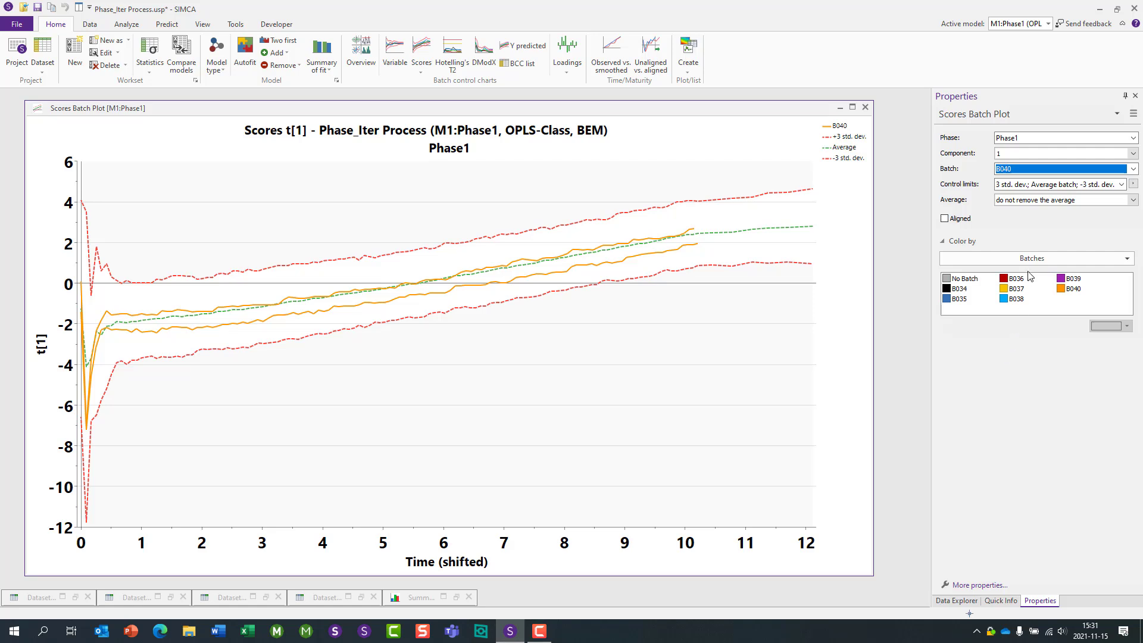
Step: Color the Phase1 Scores batch plot by $PhaseIterationID, and switch the coloring to $UnitID
left_click(1101, 259)
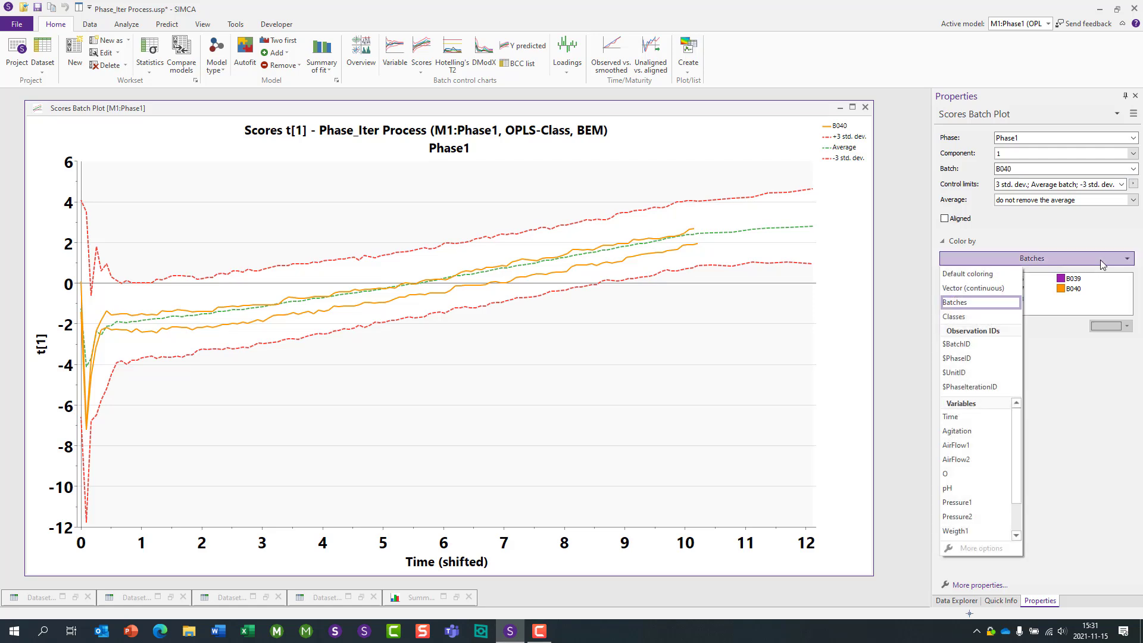
left_click(996, 387)
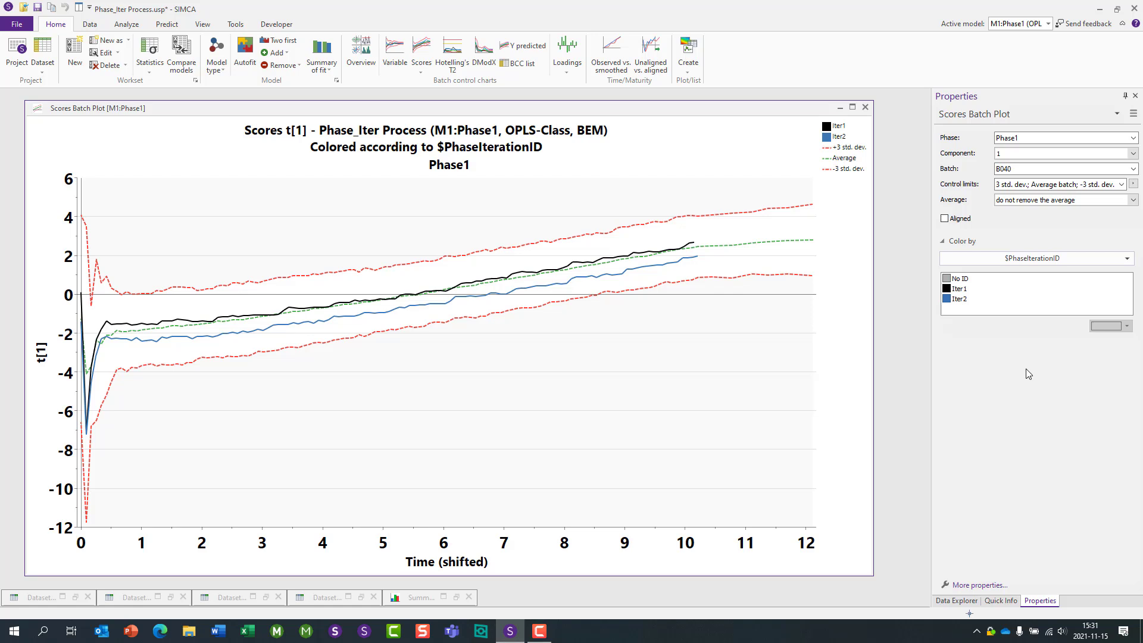
left_click(1081, 258)
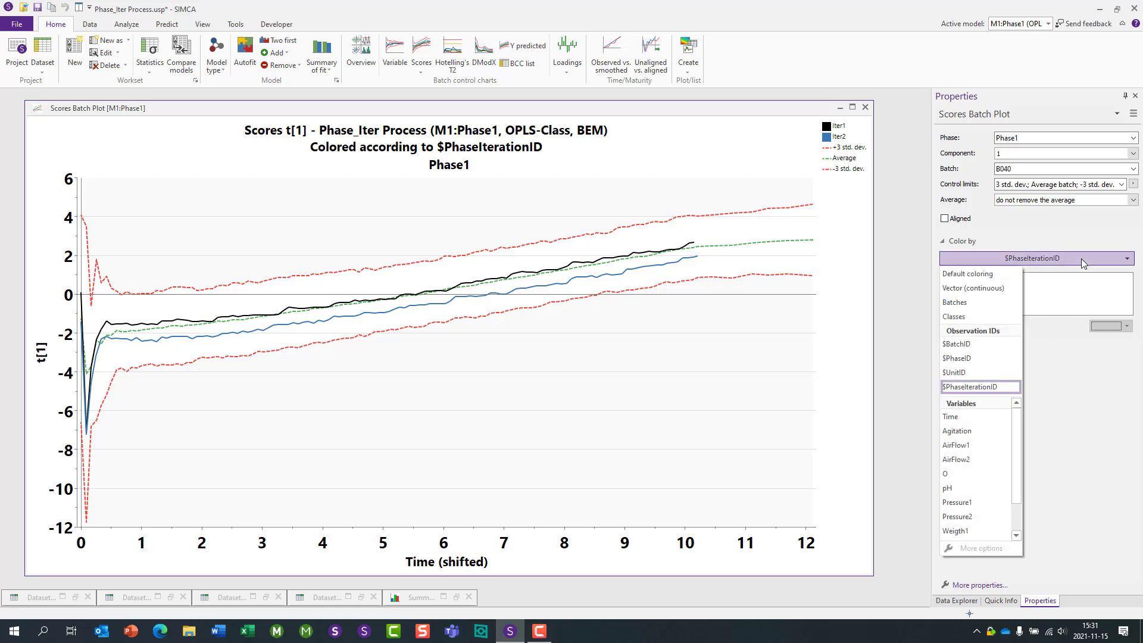
left_click(988, 372)
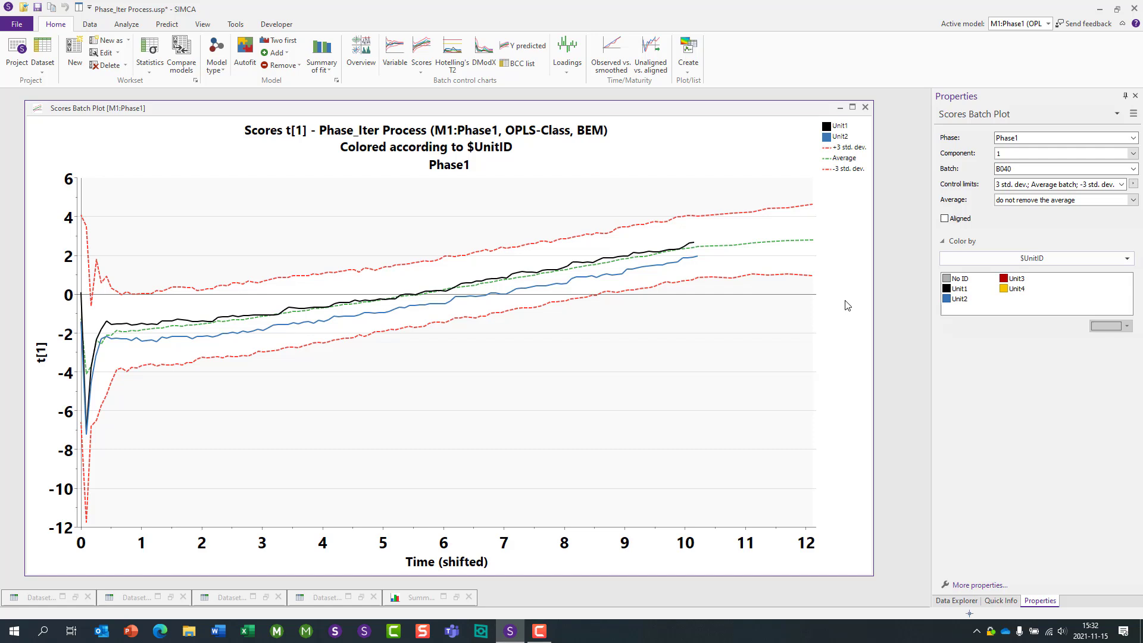
Step: Page through the individual batches in the Phase1 Scores plot back to the all-batches view and forward again to B040, comparing the units
key("Left")
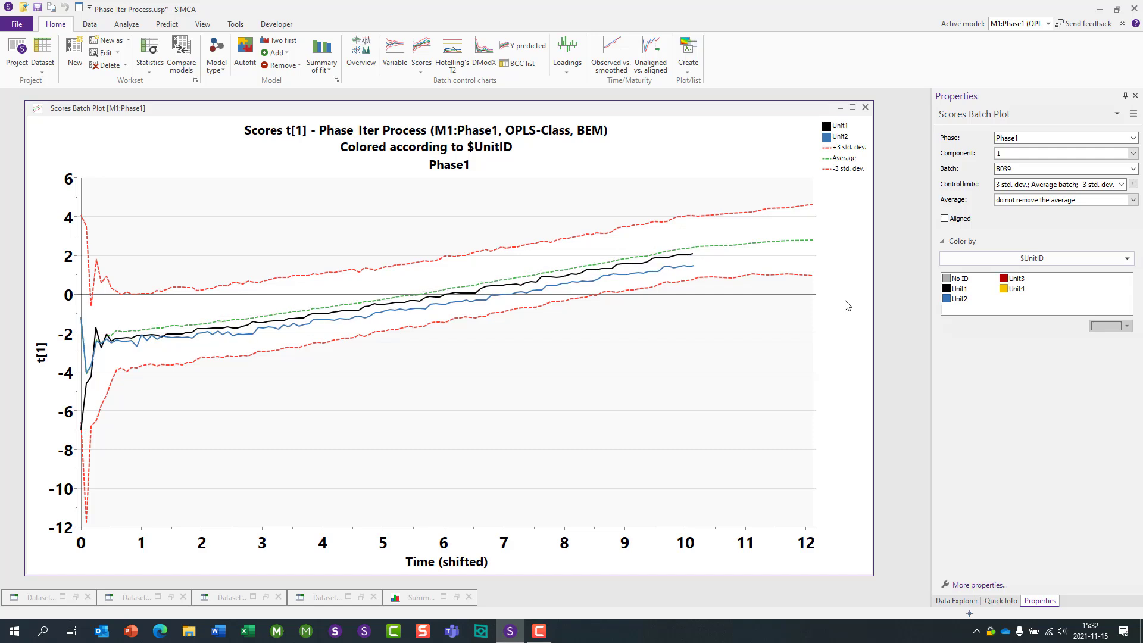
key("Left")
key("Left")
key("Left")
key("Left")
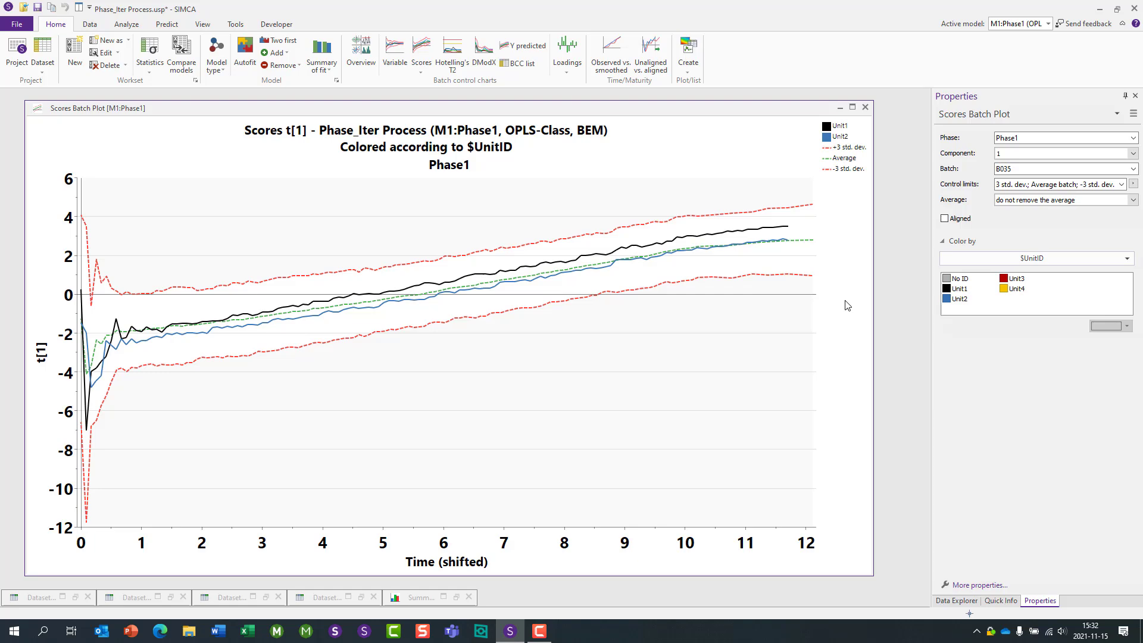
key("Left")
key("Left")
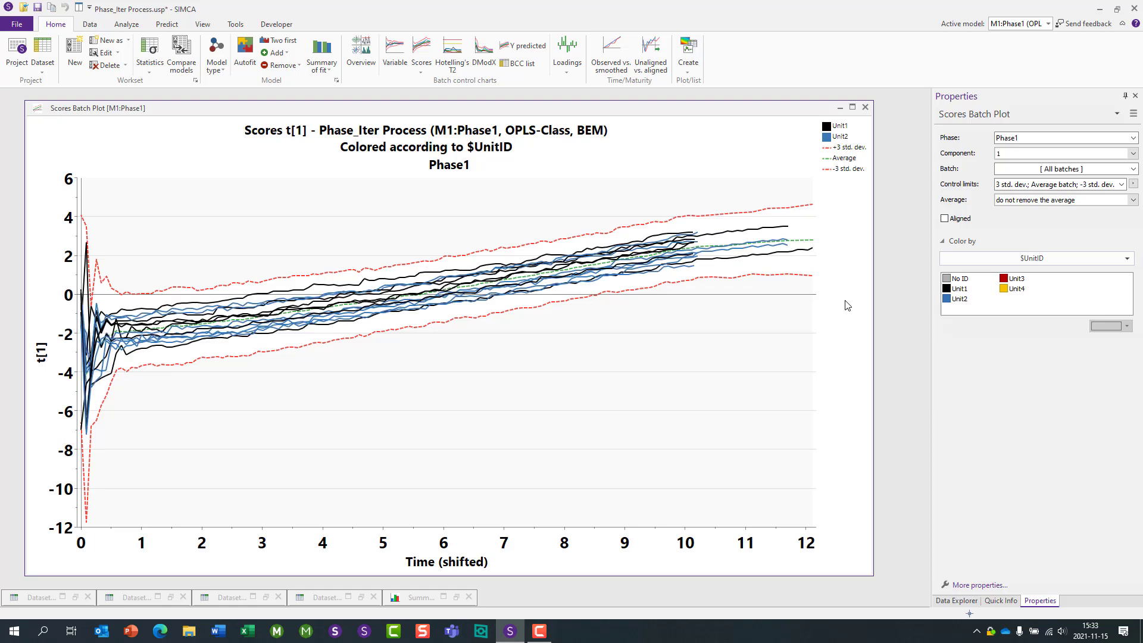
key("Right")
key("Right")
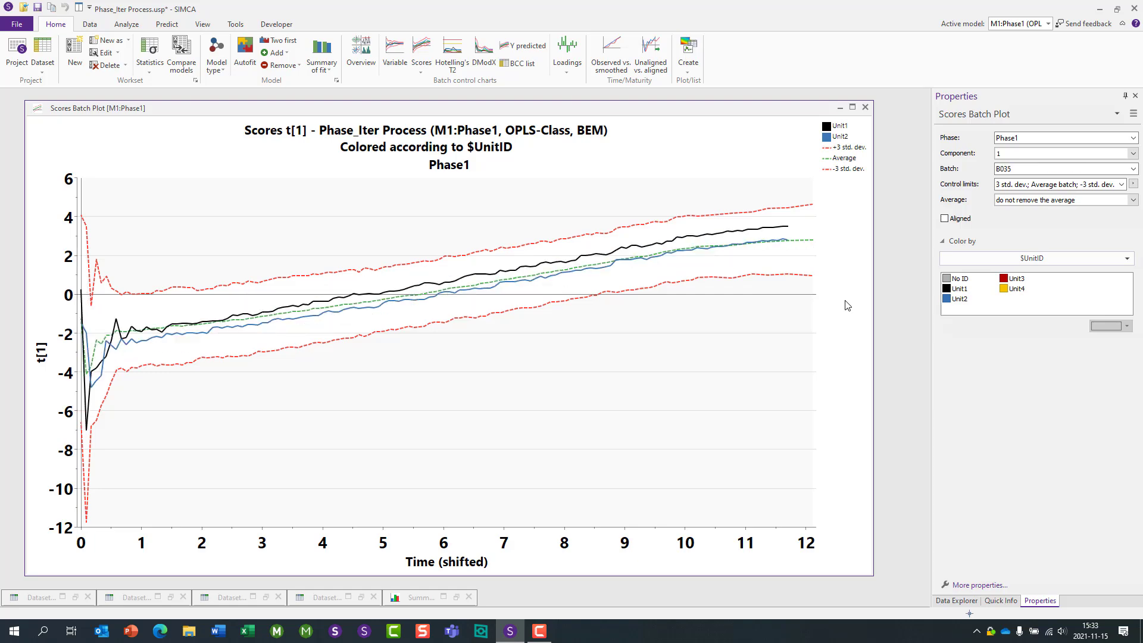
key("Right")
key("Right")
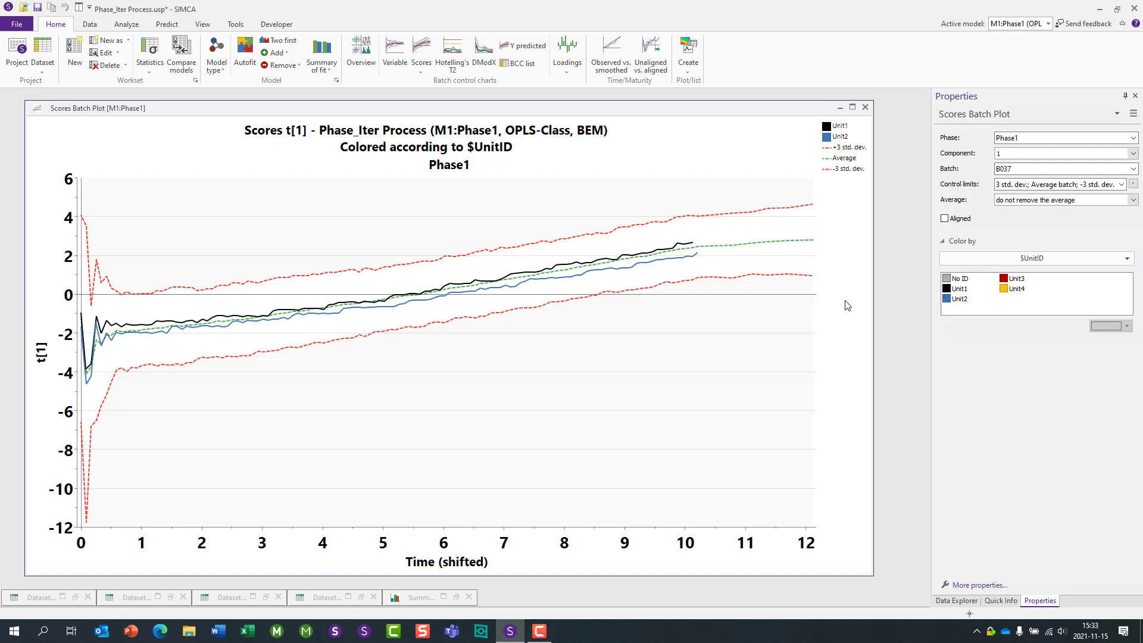
key("Right")
key("Right")
key("Right")
key("Right")
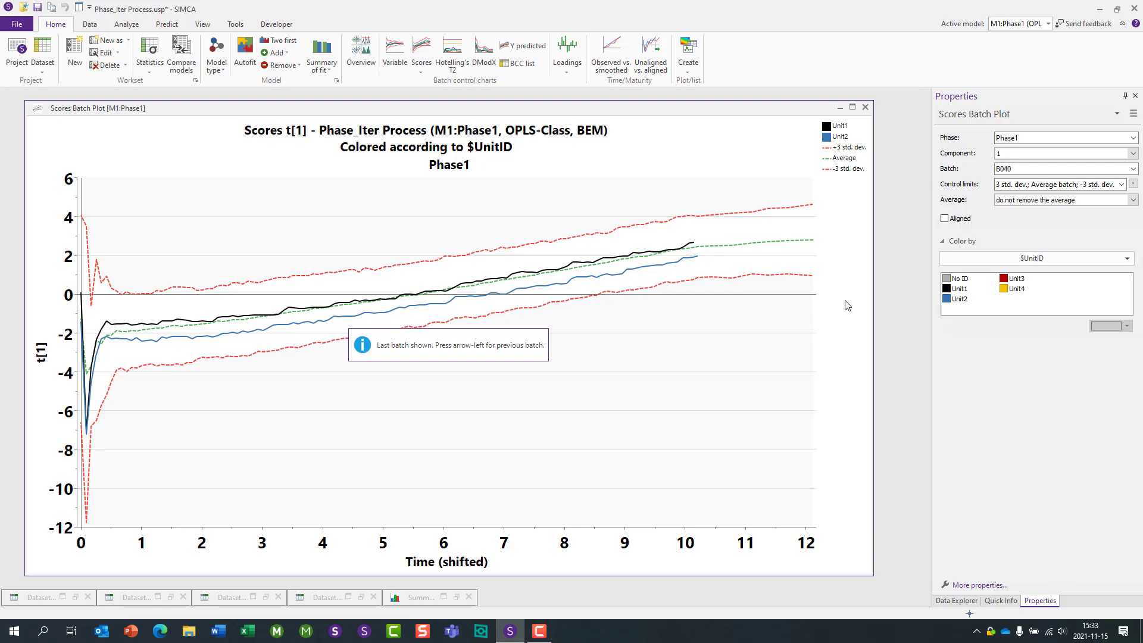
Step: Step back from batch B040 through the earlier batches until the Phase1 Scores plot covers all batches
key("Left")
key("Left")
key("Left")
key("Left")
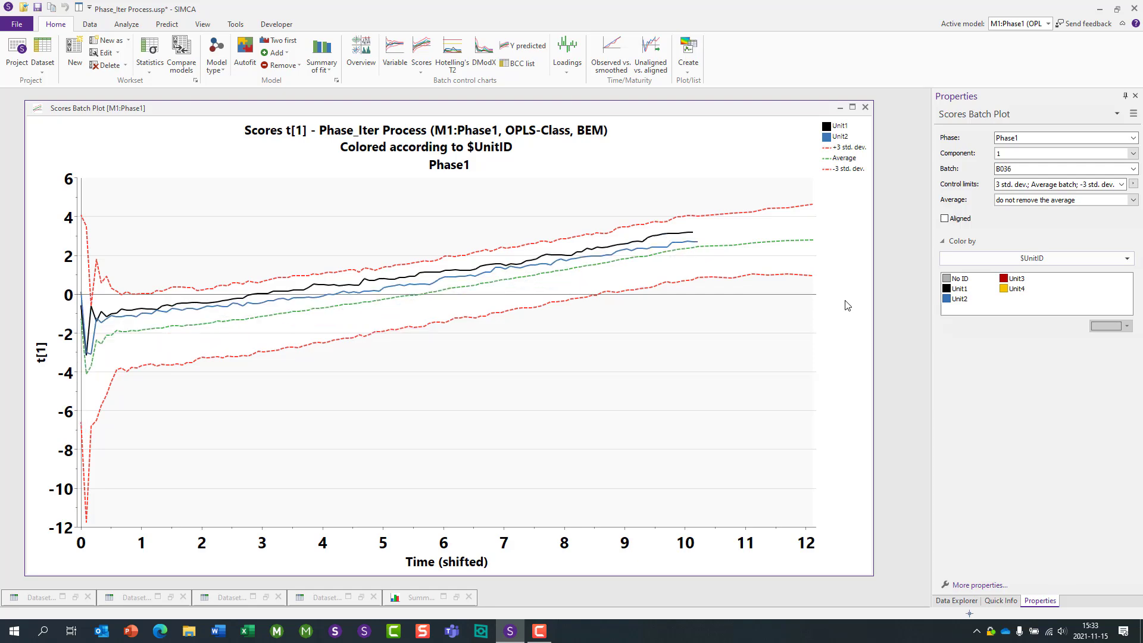
key("Left")
key("Left")
key("Left")
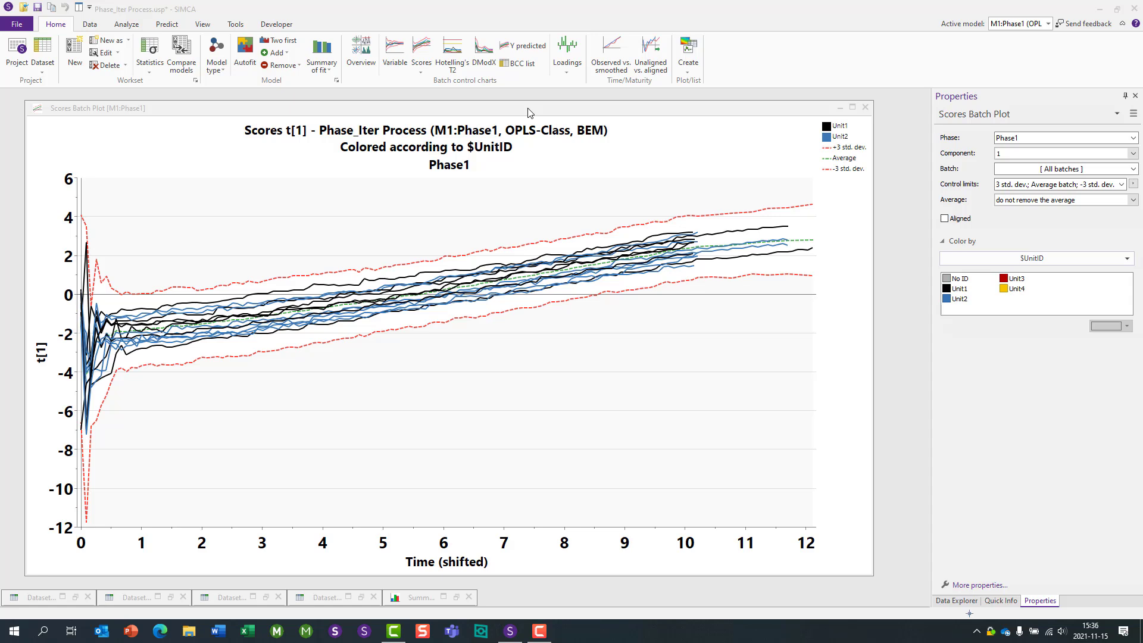
Step: Minimize the Scores plot and project window, specify the Prediction set dataset as the predictionset, and minimize its table
left_click(840, 108)
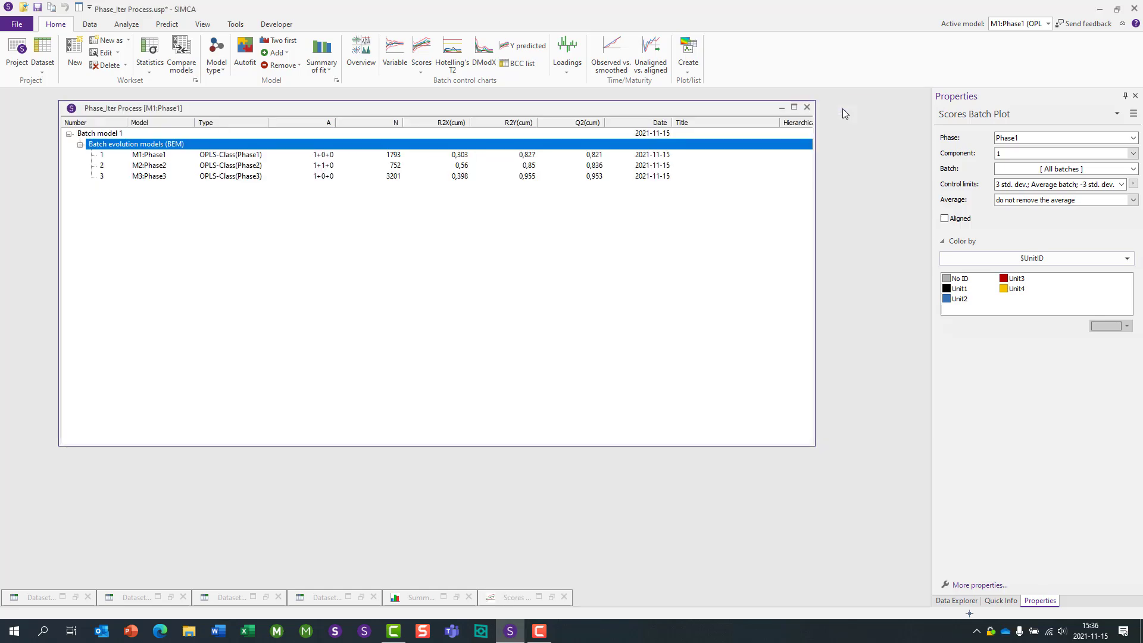
left_click(781, 109)
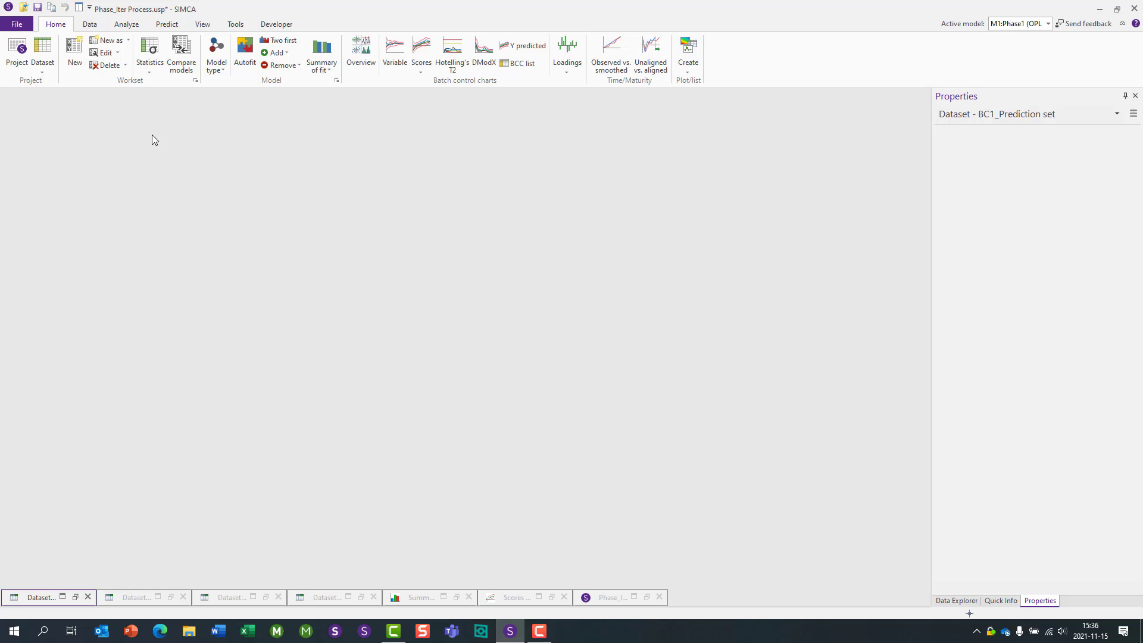
left_click(168, 24)
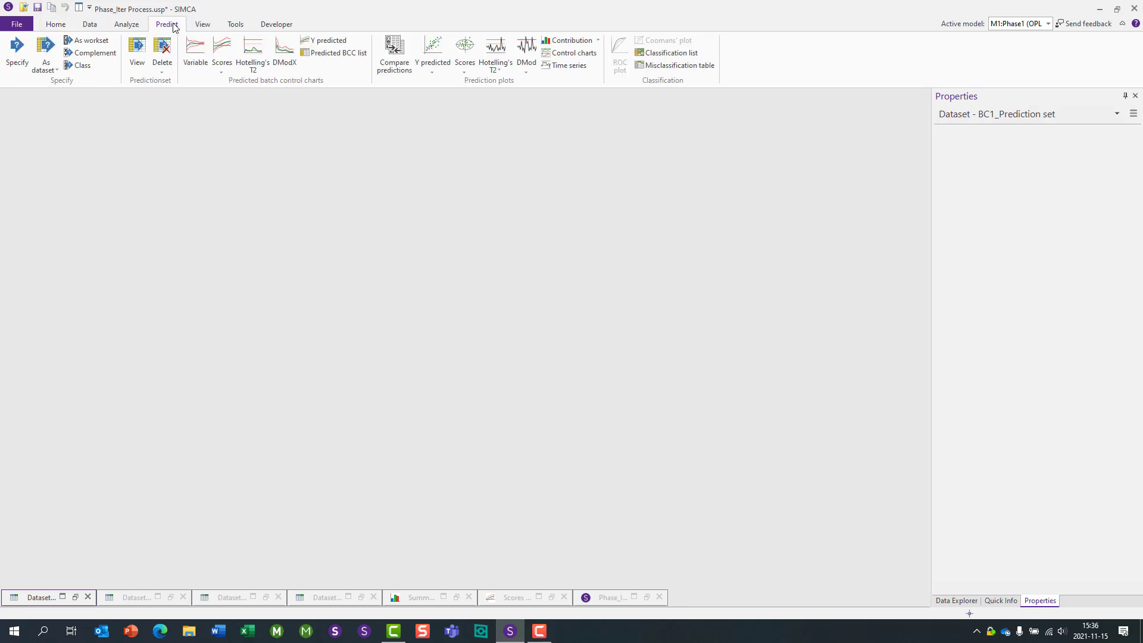
left_click(55, 71)
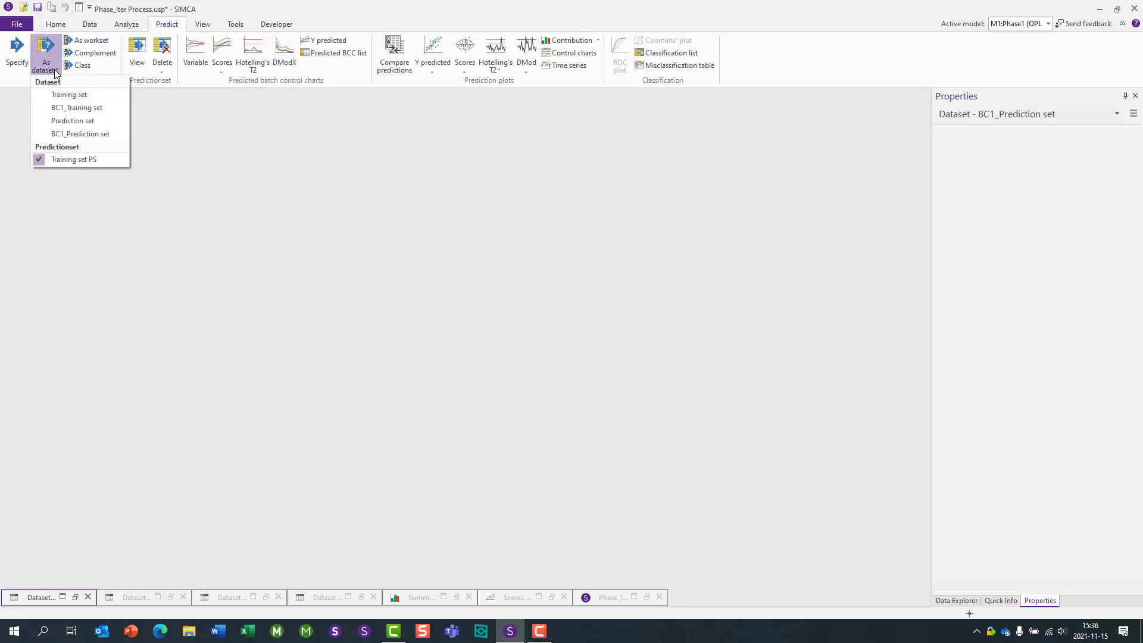
left_click(105, 121)
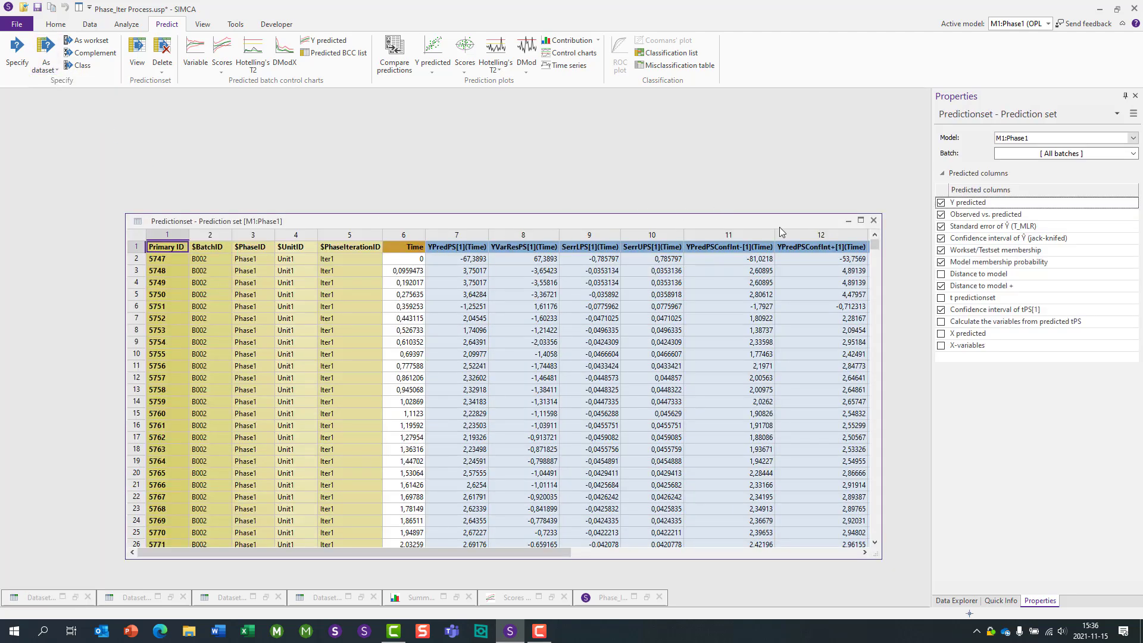
left_click(849, 221)
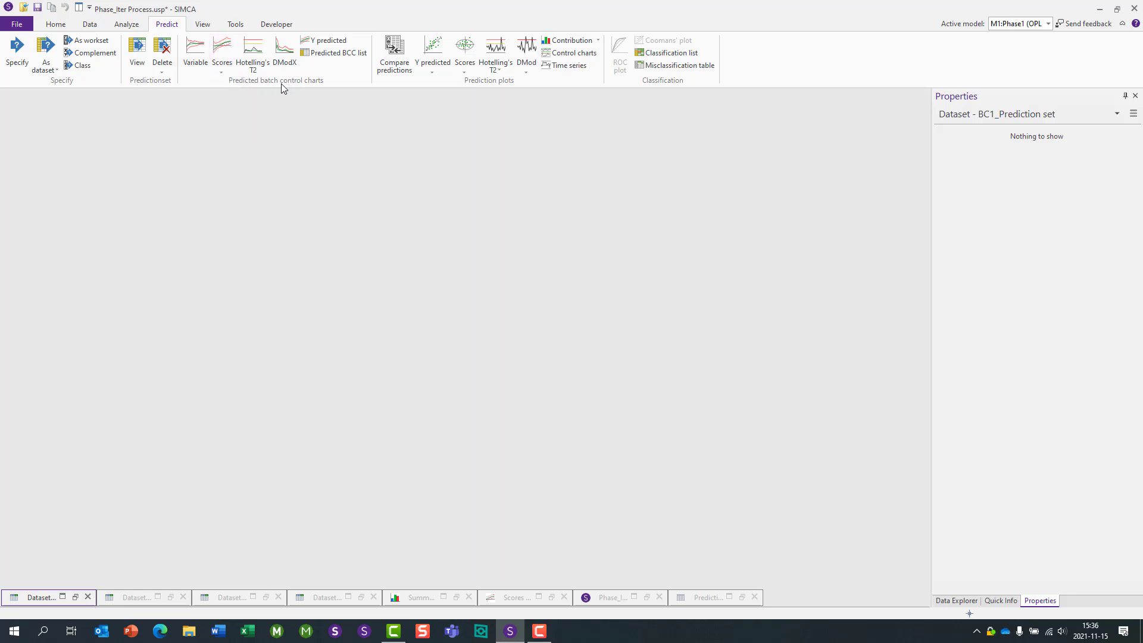
Step: Create the predicted Scores batch control chart for the prediction set and enlarge its window to fill most of the workspace
left_click(228, 51)
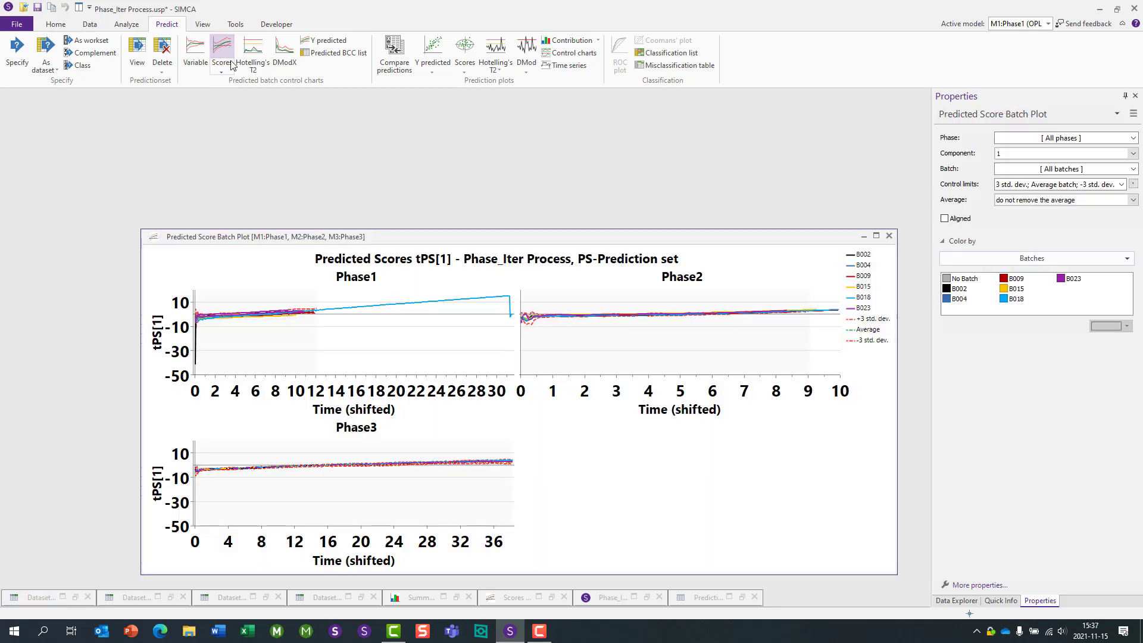
left_click_drag(298, 227, 204, 103)
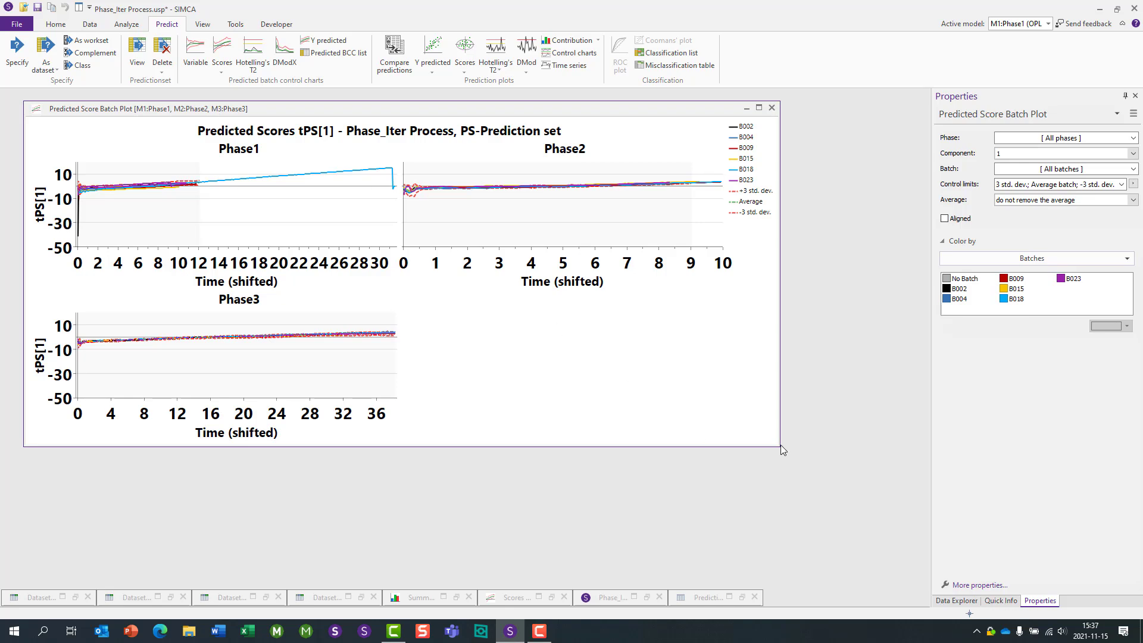
left_click_drag(781, 450, 857, 572)
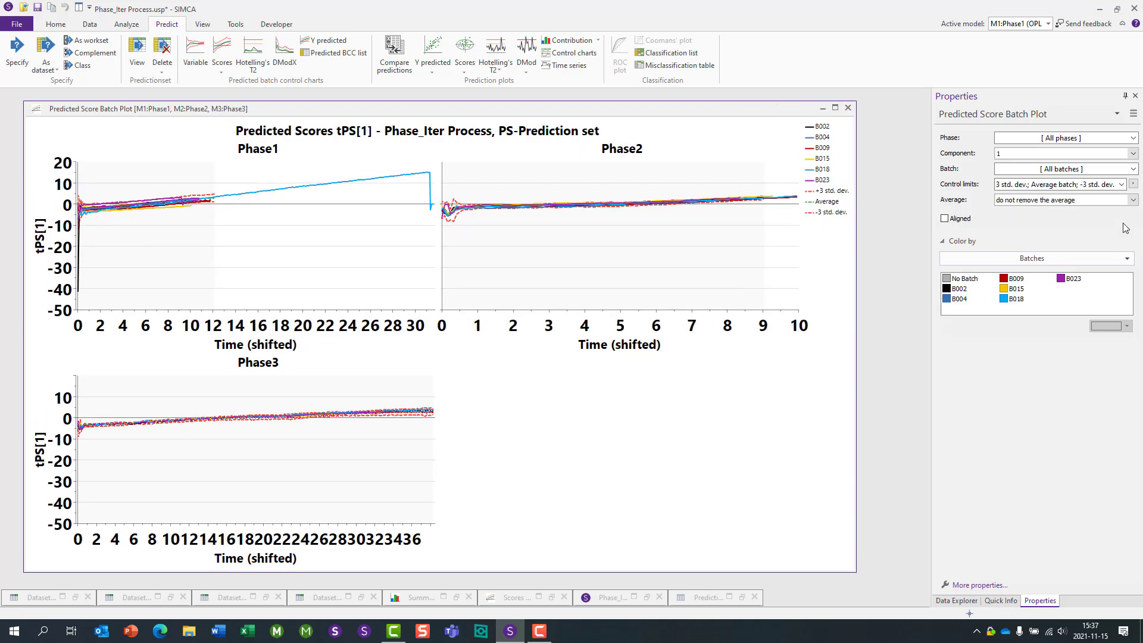
Step: Limit the Predicted Score Batch Plot to Phase3 by excluding Phase1 and Phase2
left_click(1135, 138)
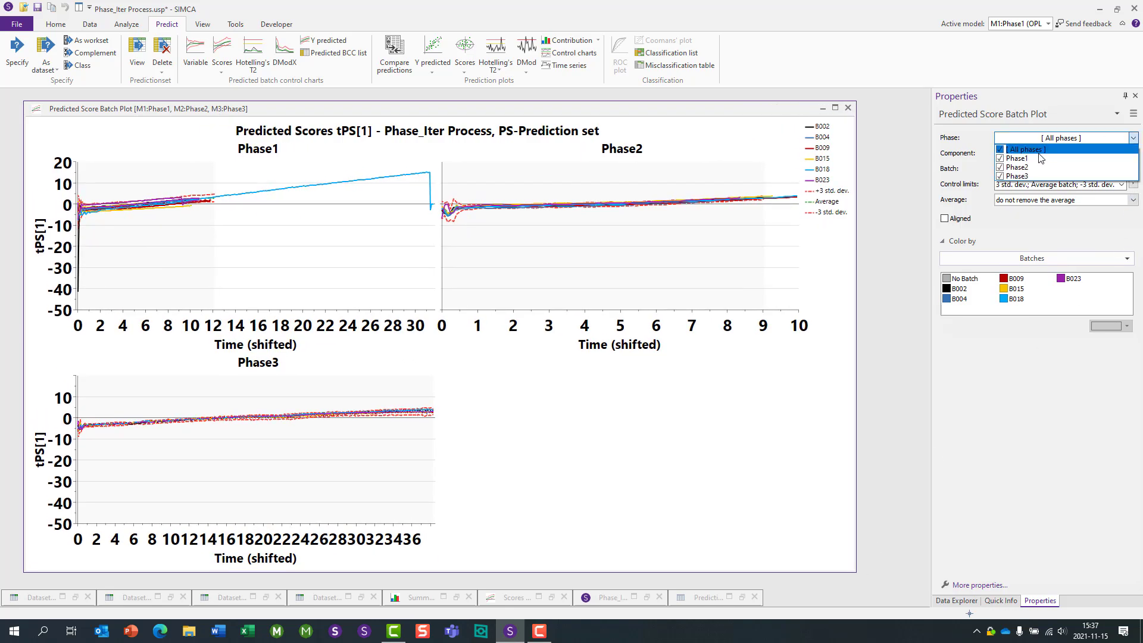
left_click(1001, 158)
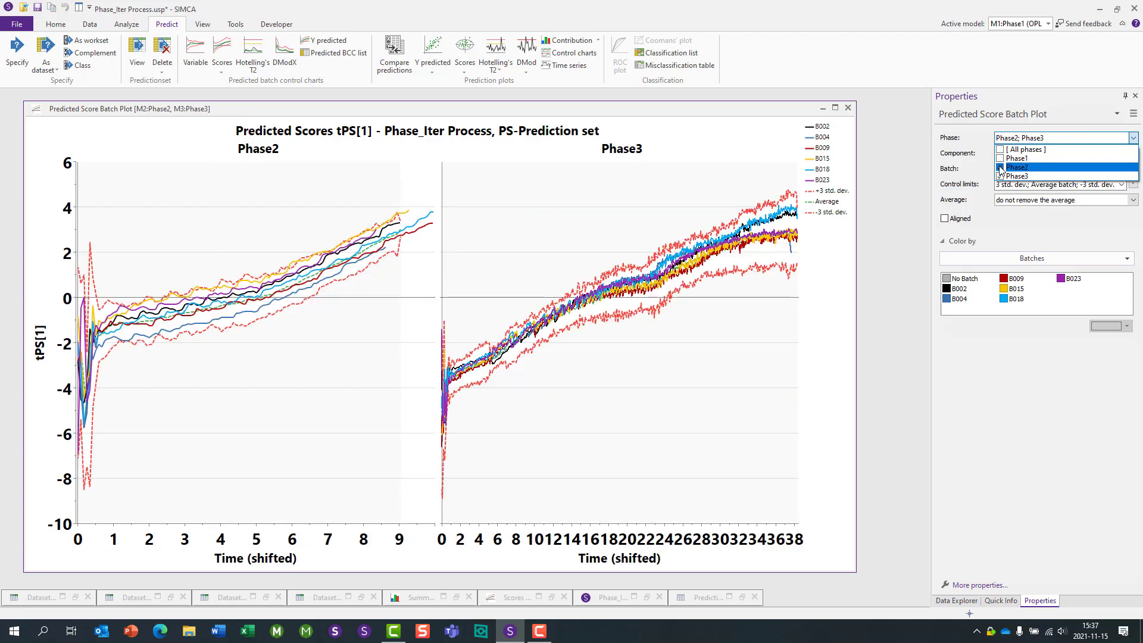
left_click(1001, 168)
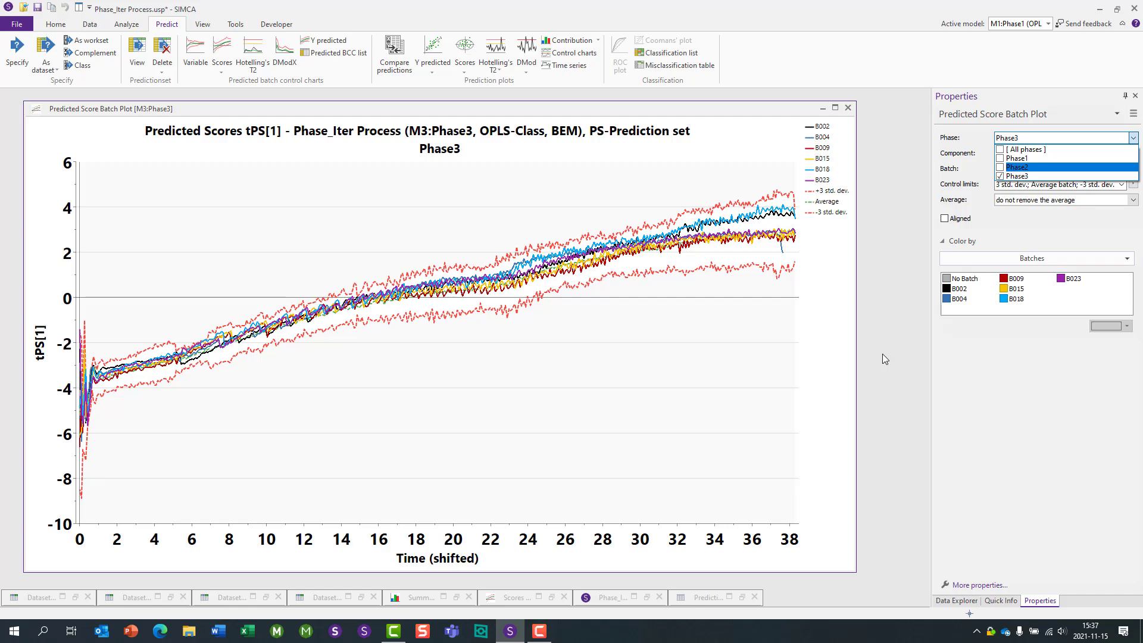
Step: Switch the Predicted Score Batch Plot to show only Phase2
left_click(1001, 167)
left_click(1001, 176)
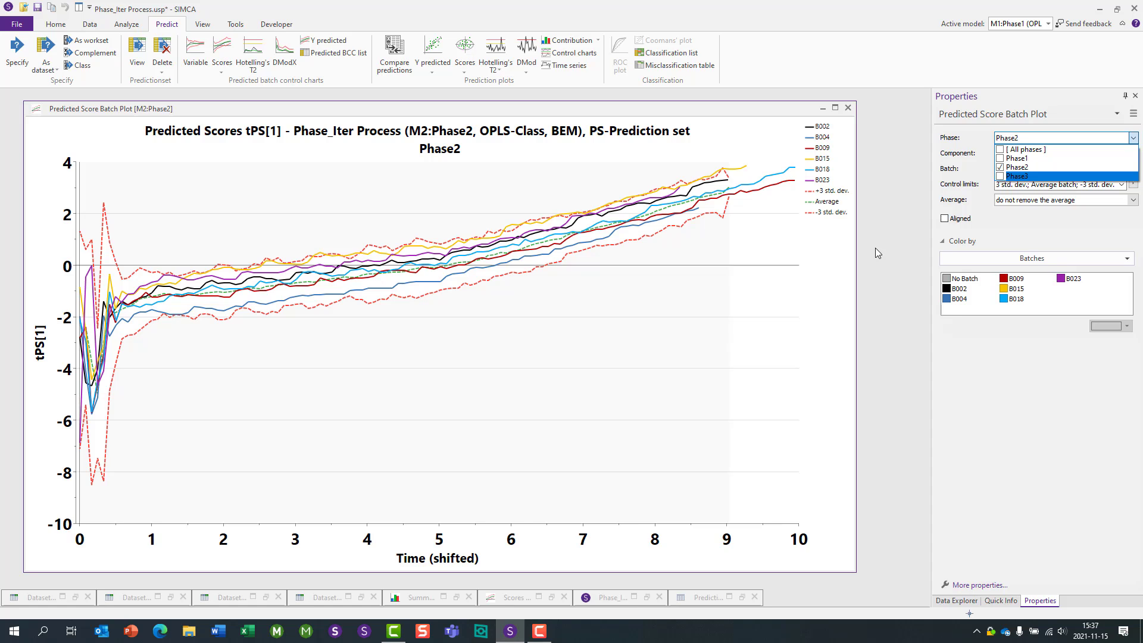
left_click(999, 224)
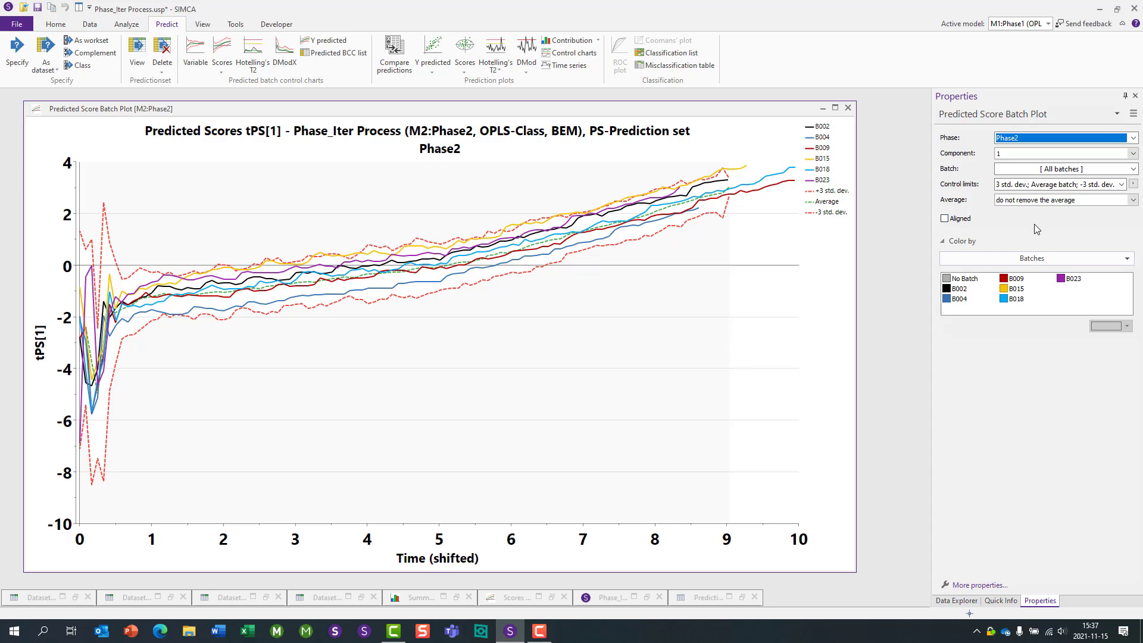
Step: Limit the Phase2 predicted scores plot to batch B023 by excluding B002, B004, B009, B015 and B018
left_click(1015, 169)
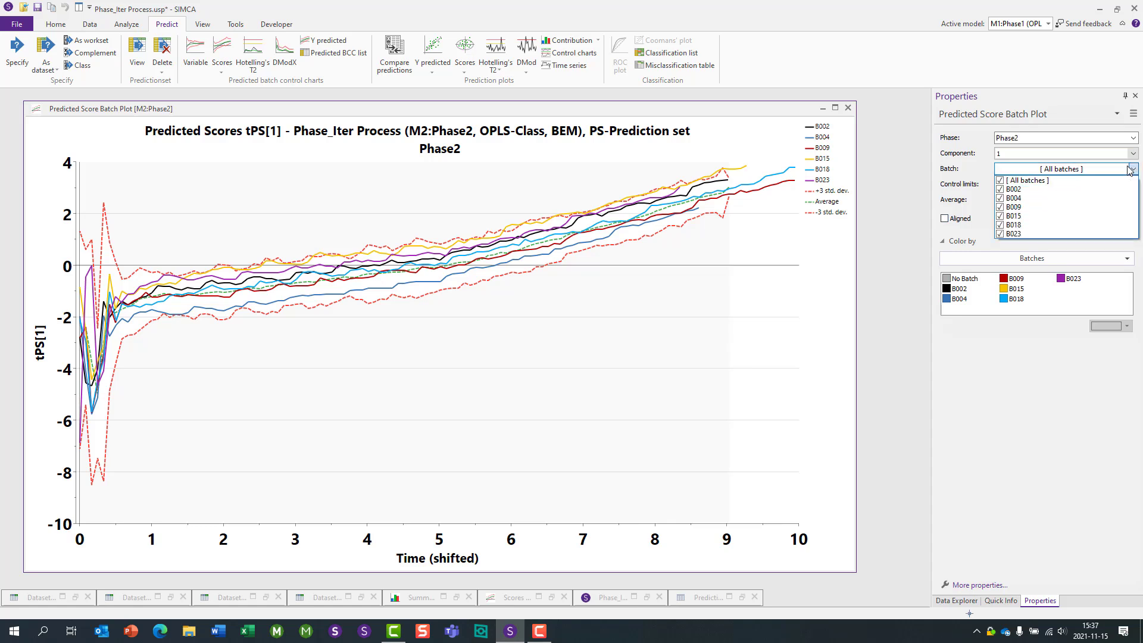
left_click(1001, 189)
left_click(1001, 199)
left_click(1001, 207)
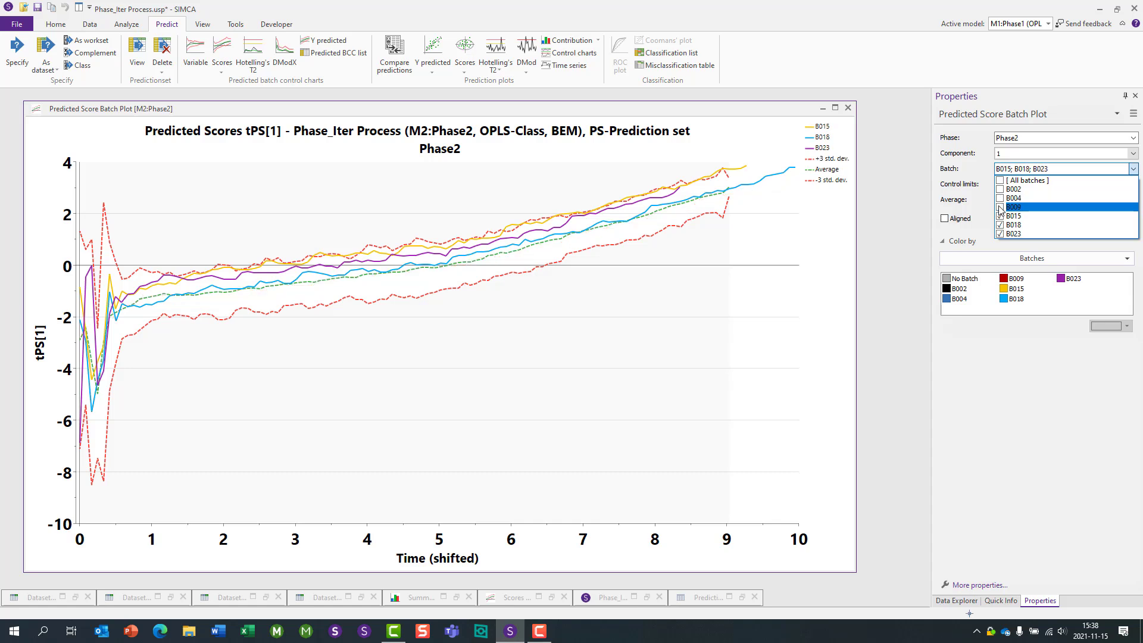
left_click(1001, 216)
left_click(1002, 225)
left_click(891, 224)
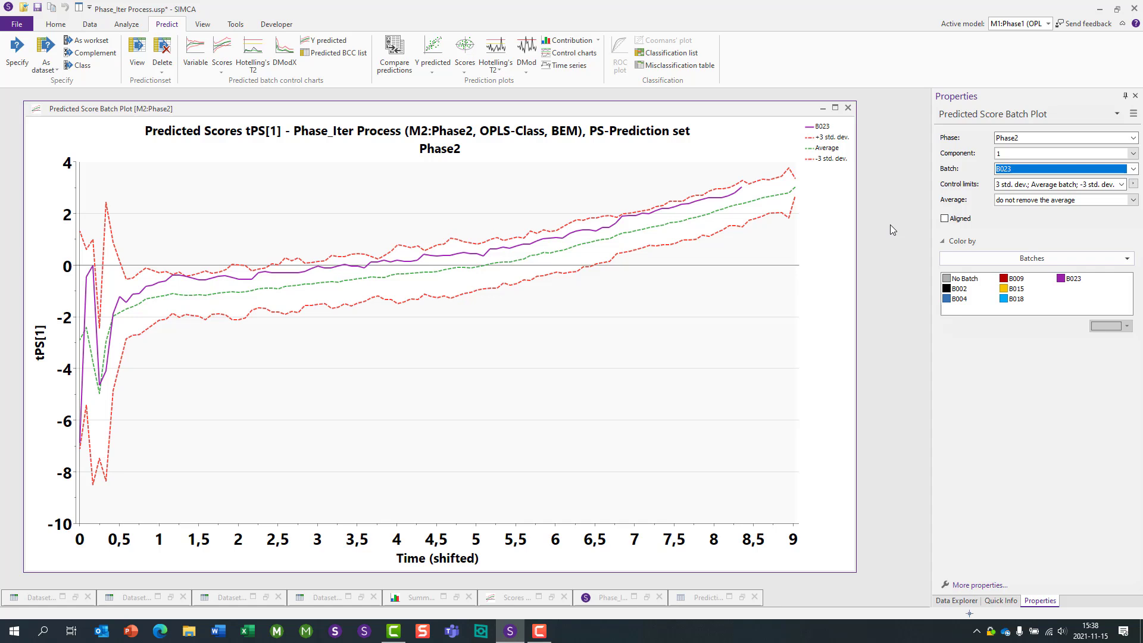
Step: Switch the predicted scores plot for batch B023 to show only Phase1
left_click(1106, 141)
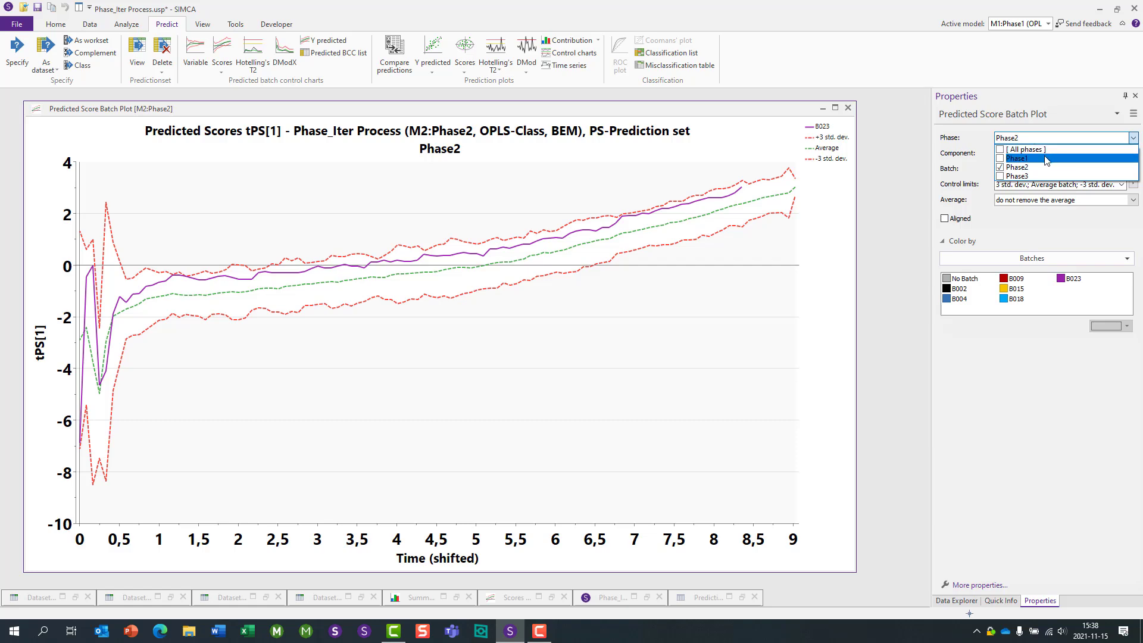
left_click(1000, 159)
left_click(1001, 167)
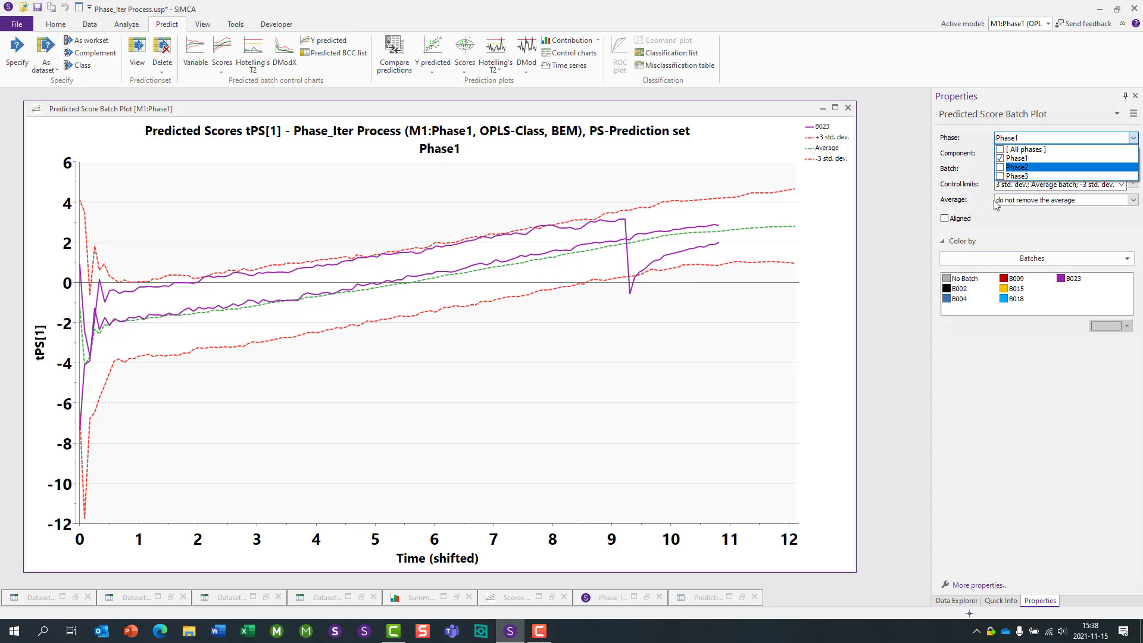
left_click(1009, 225)
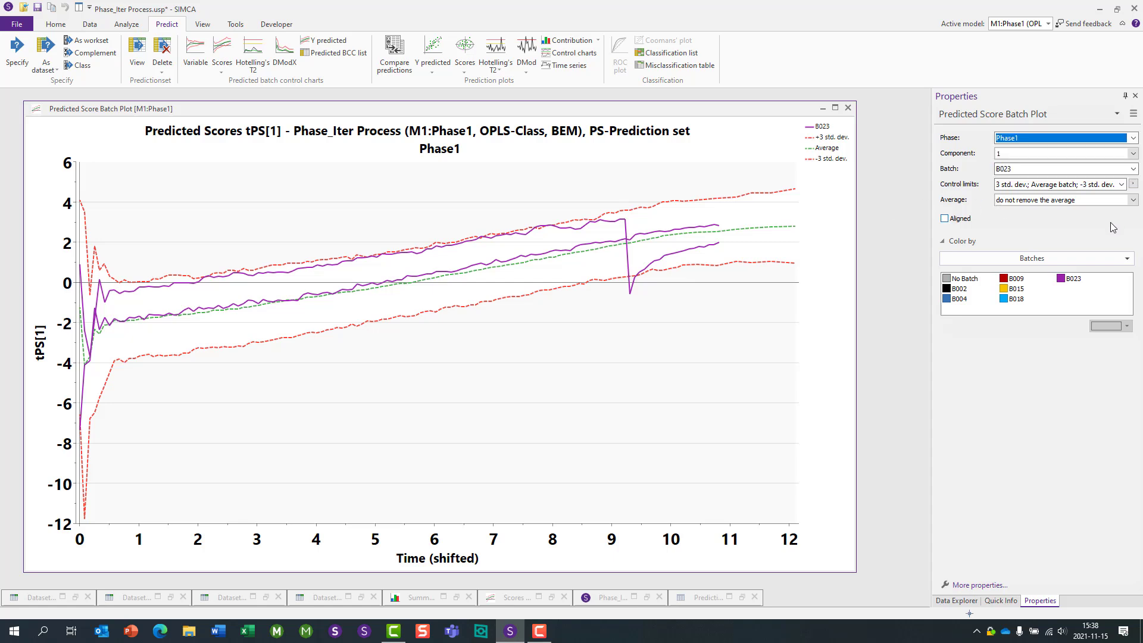
Step: Color the Phase1 predicted scores of batch B023 by $UnitID and highlight the Unit2 series from the legend
left_click(1129, 259)
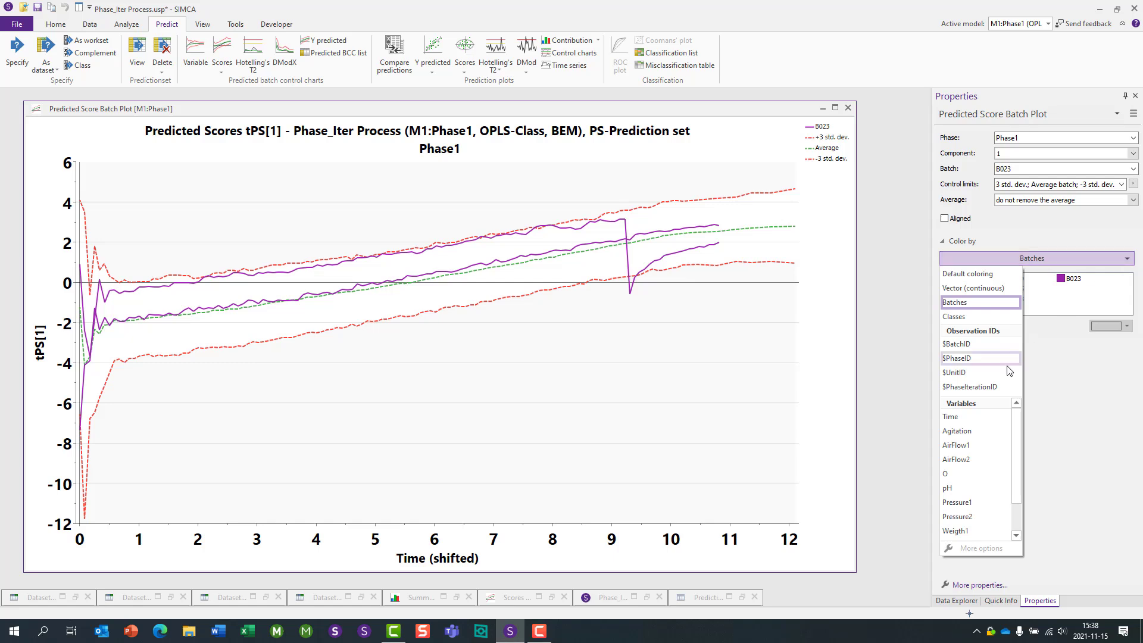
left_click(966, 373)
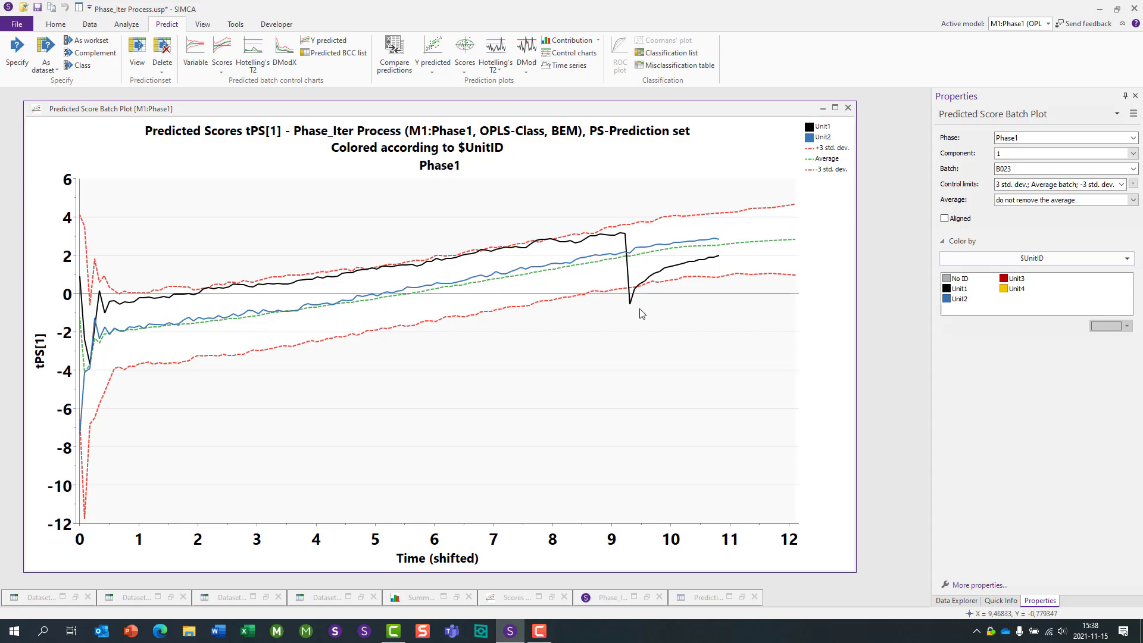
left_click(816, 141)
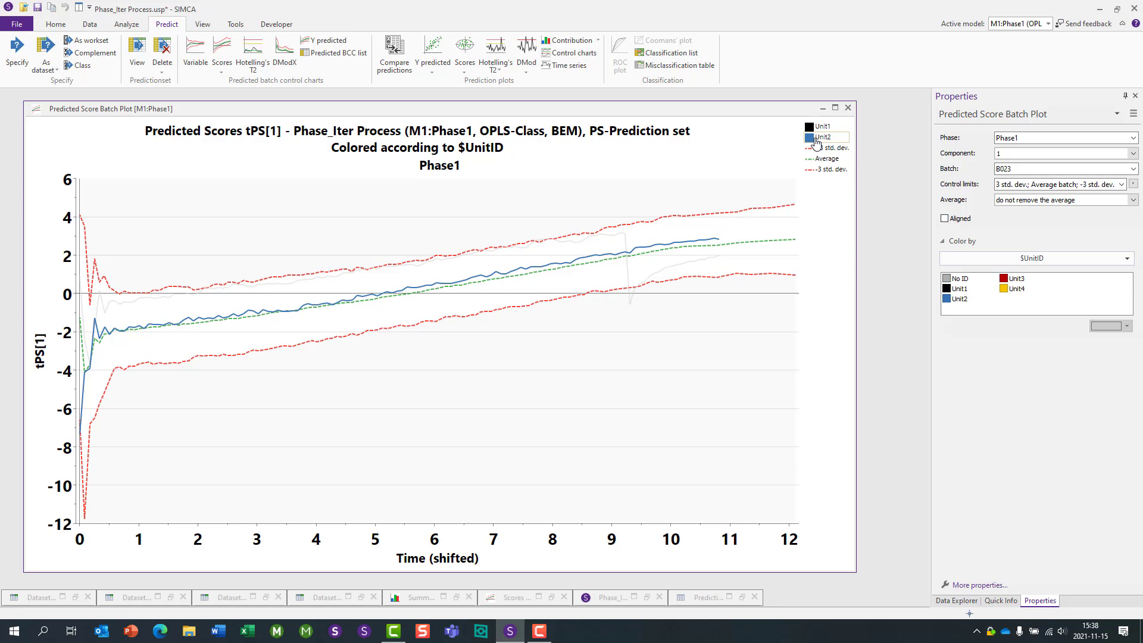
Step: Create a contribution plot for the lowest point of the Unit1 score drop near time 9.3 and move it up over the scores plot
left_click(823, 127)
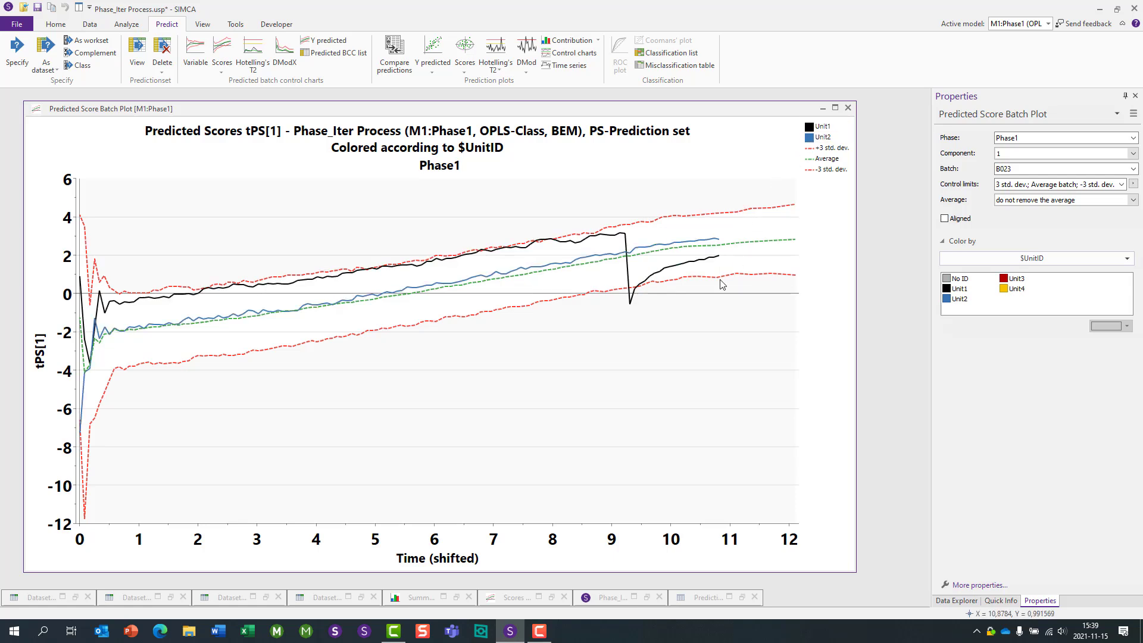
left_click(630, 305)
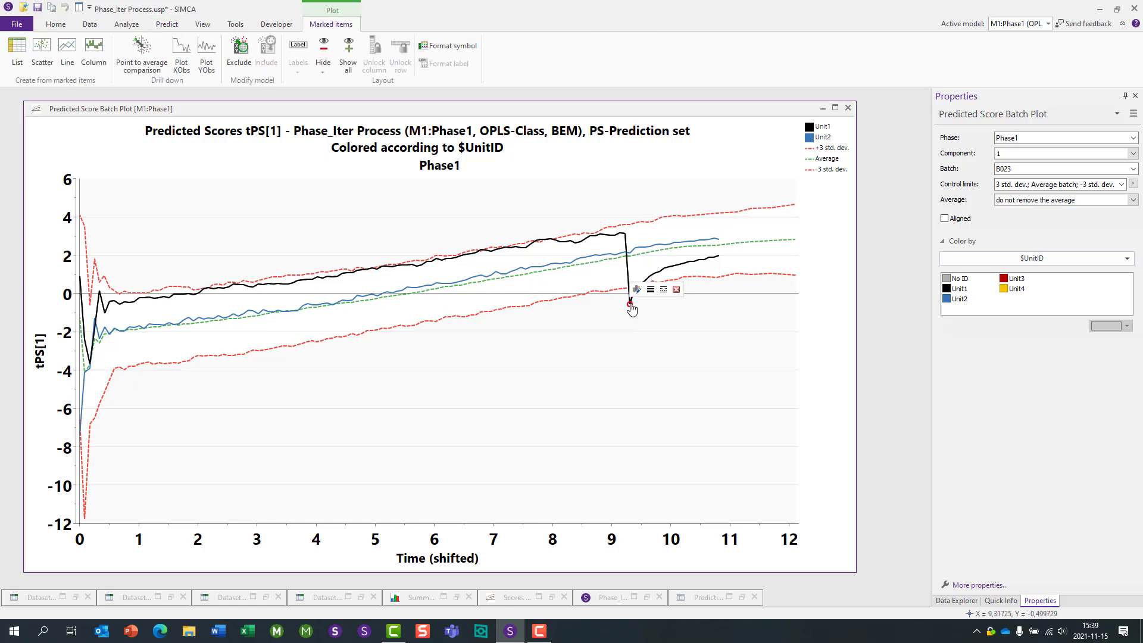
double_click(631, 305)
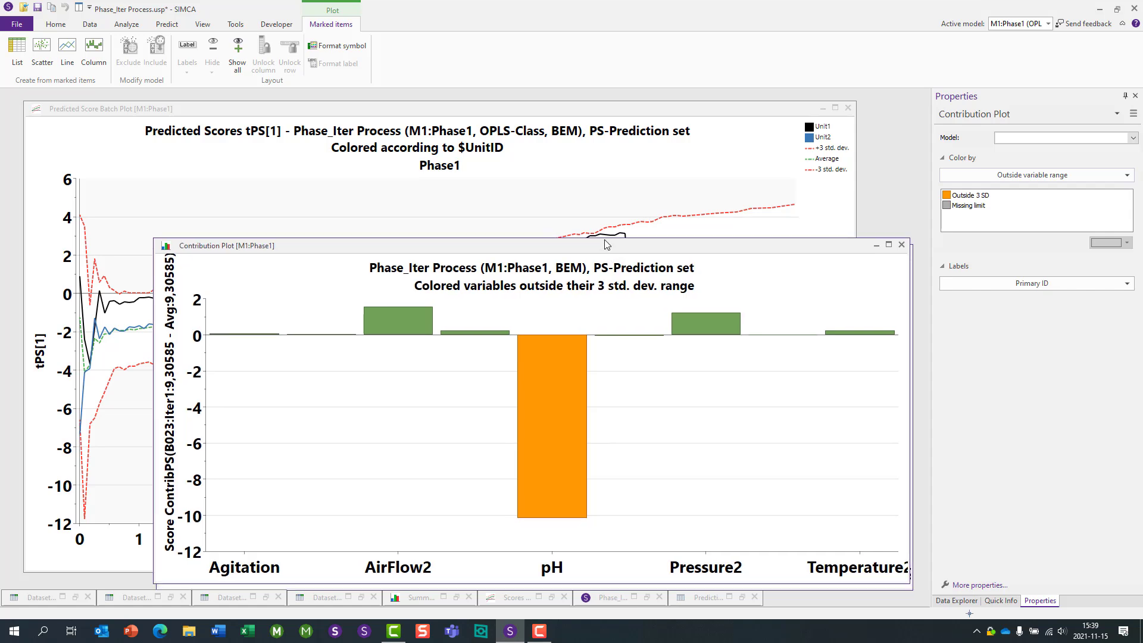
left_click_drag(607, 245, 555, 125)
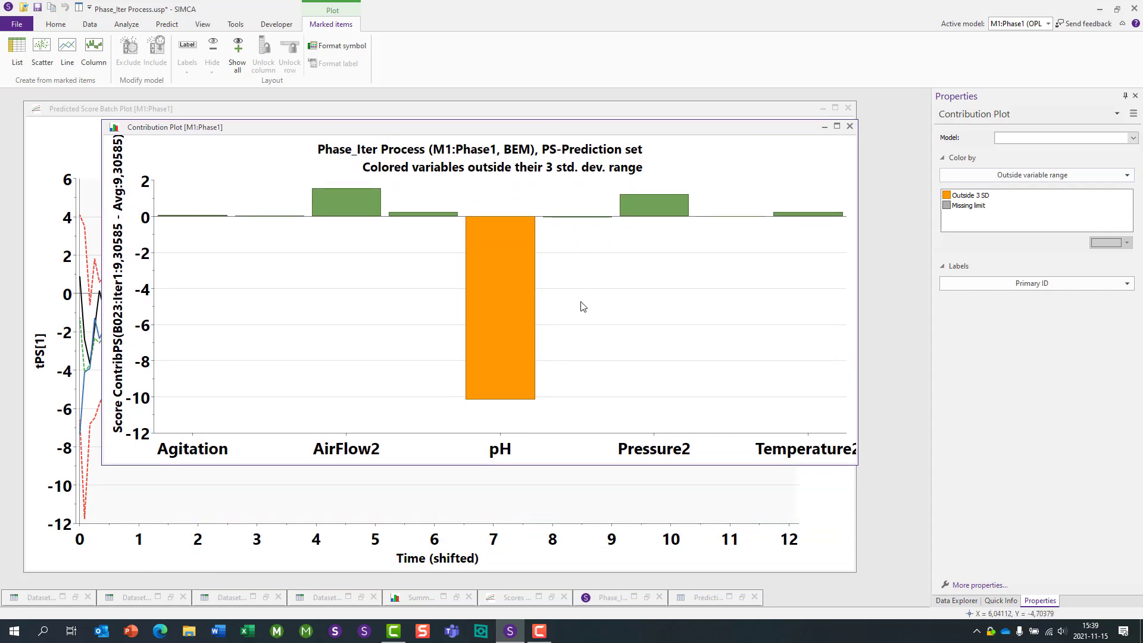
Step: Open the pH variable batch plot from its contribution bar, move it up, and inspect the Unit1 points just before and at the drop
mouse_move(508, 364)
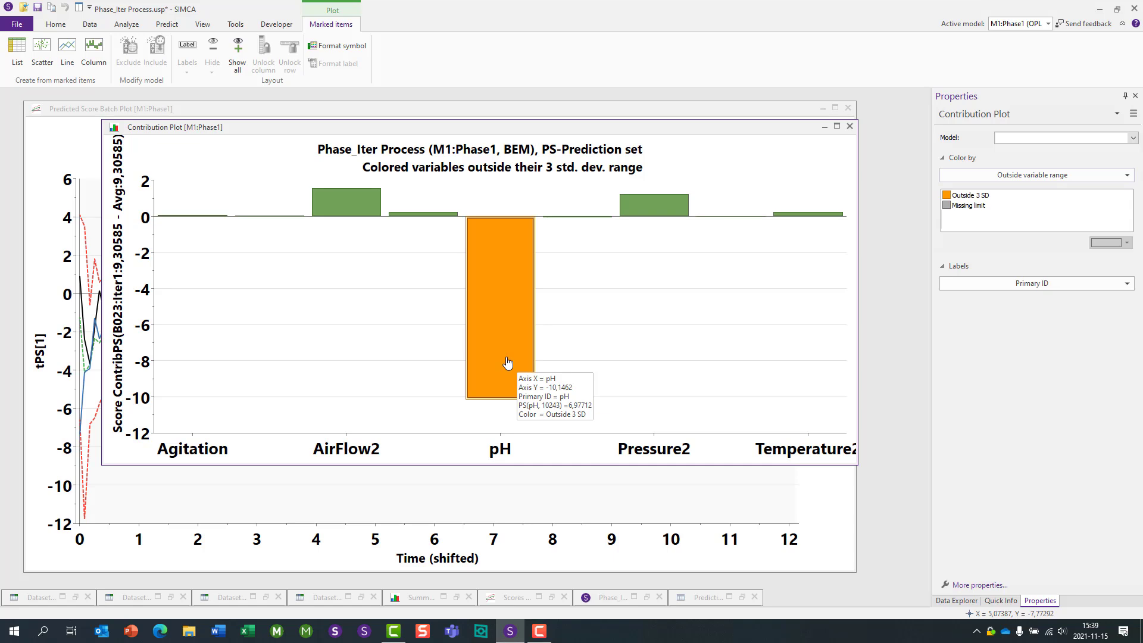
double_click(508, 363)
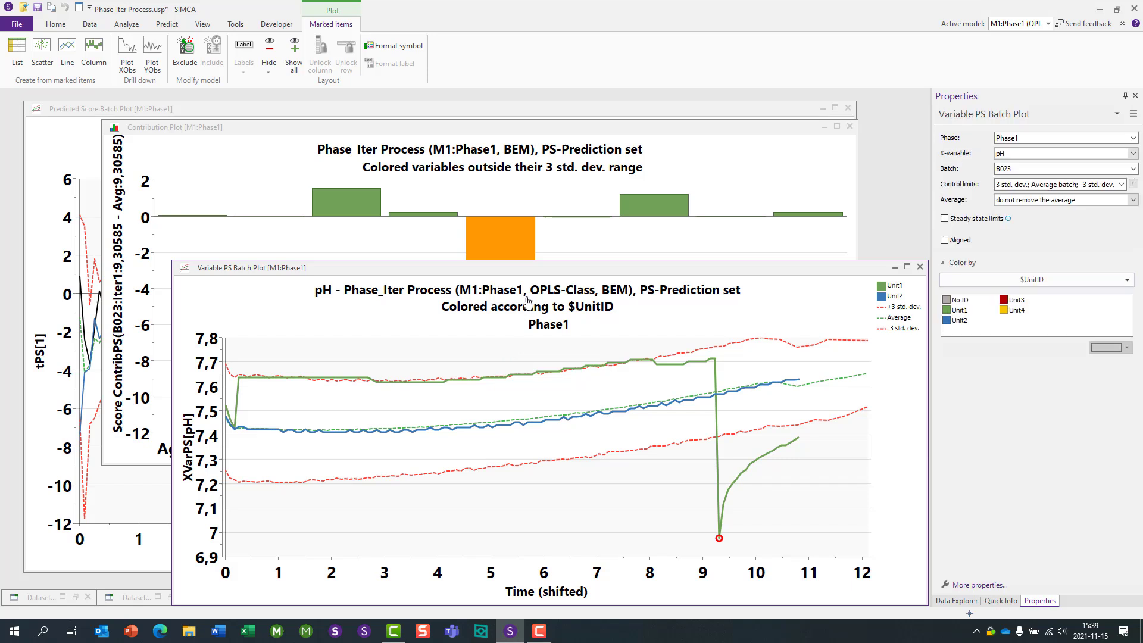
left_click_drag(540, 274, 475, 129)
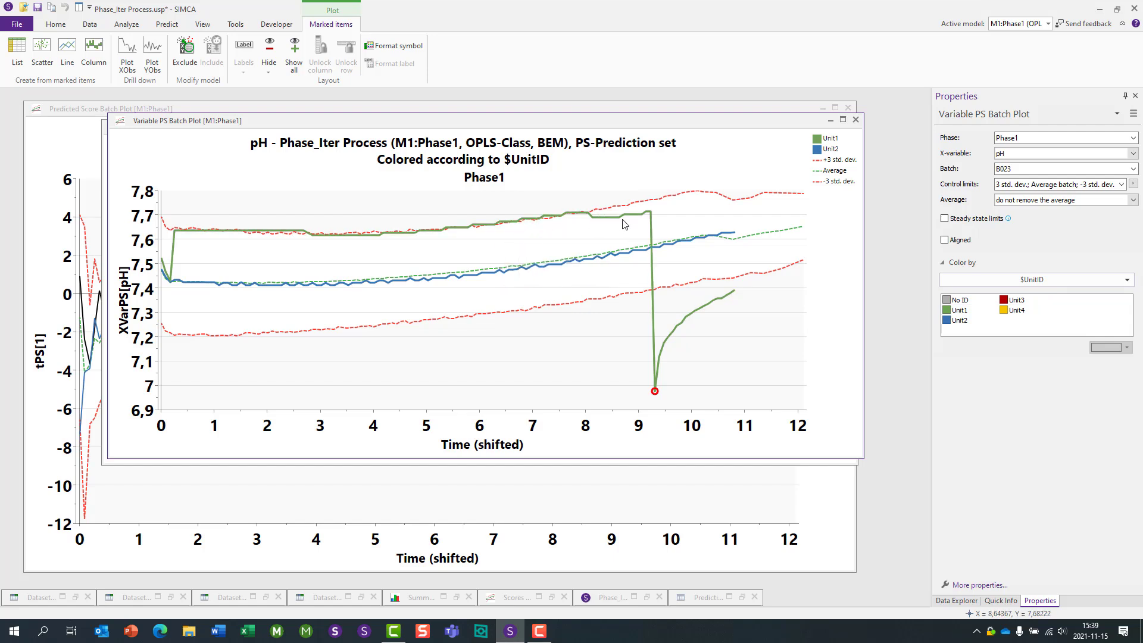
mouse_move(653, 216)
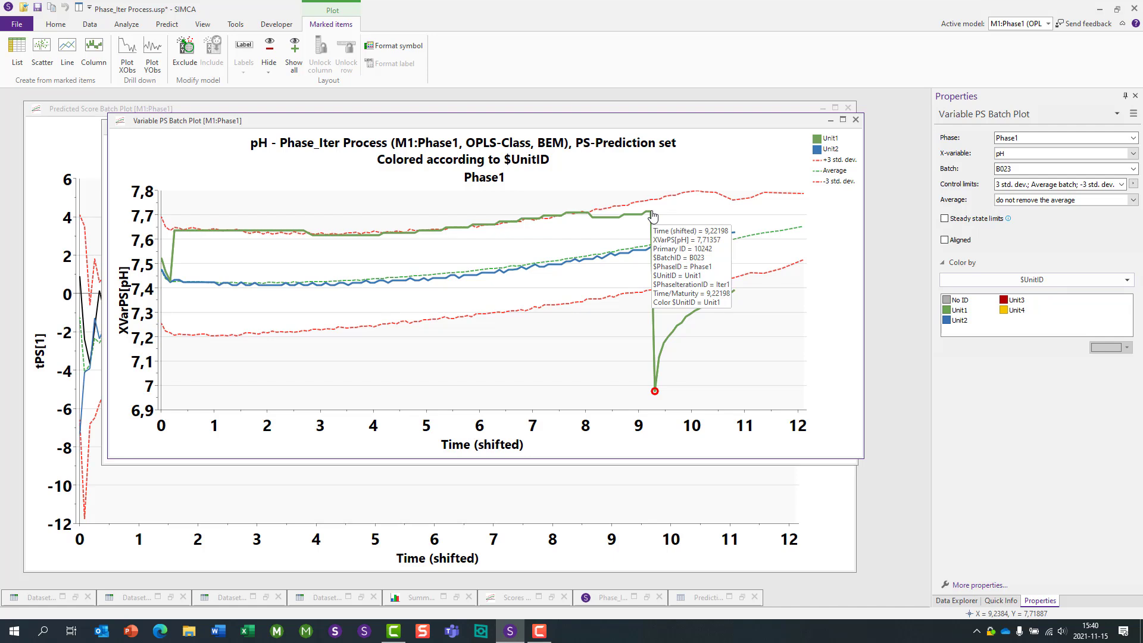
mouse_move(655, 394)
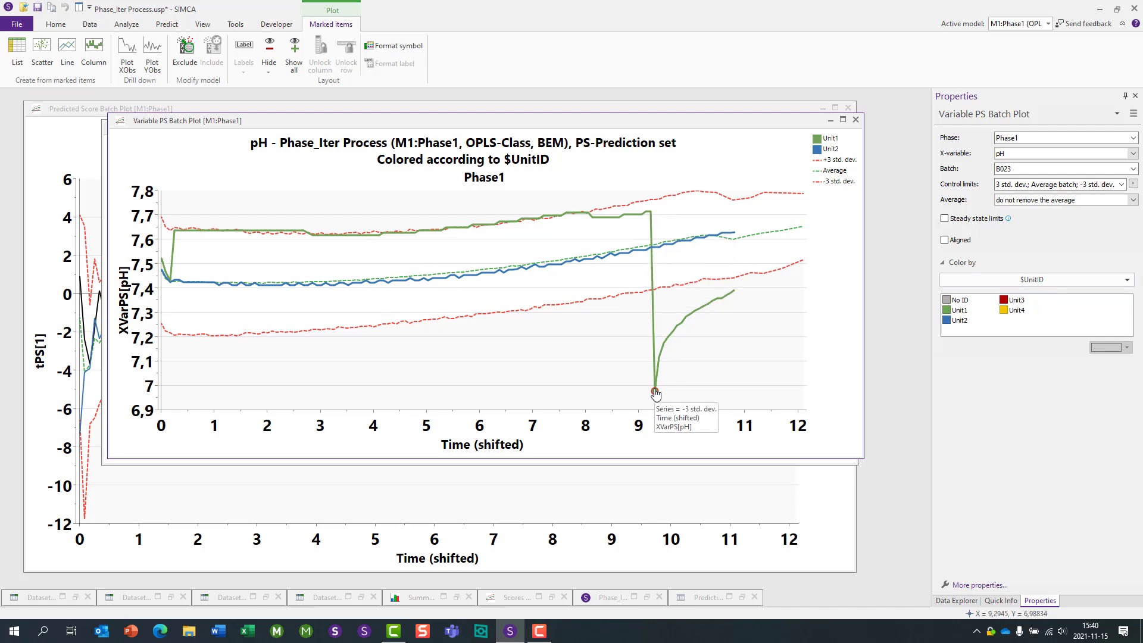